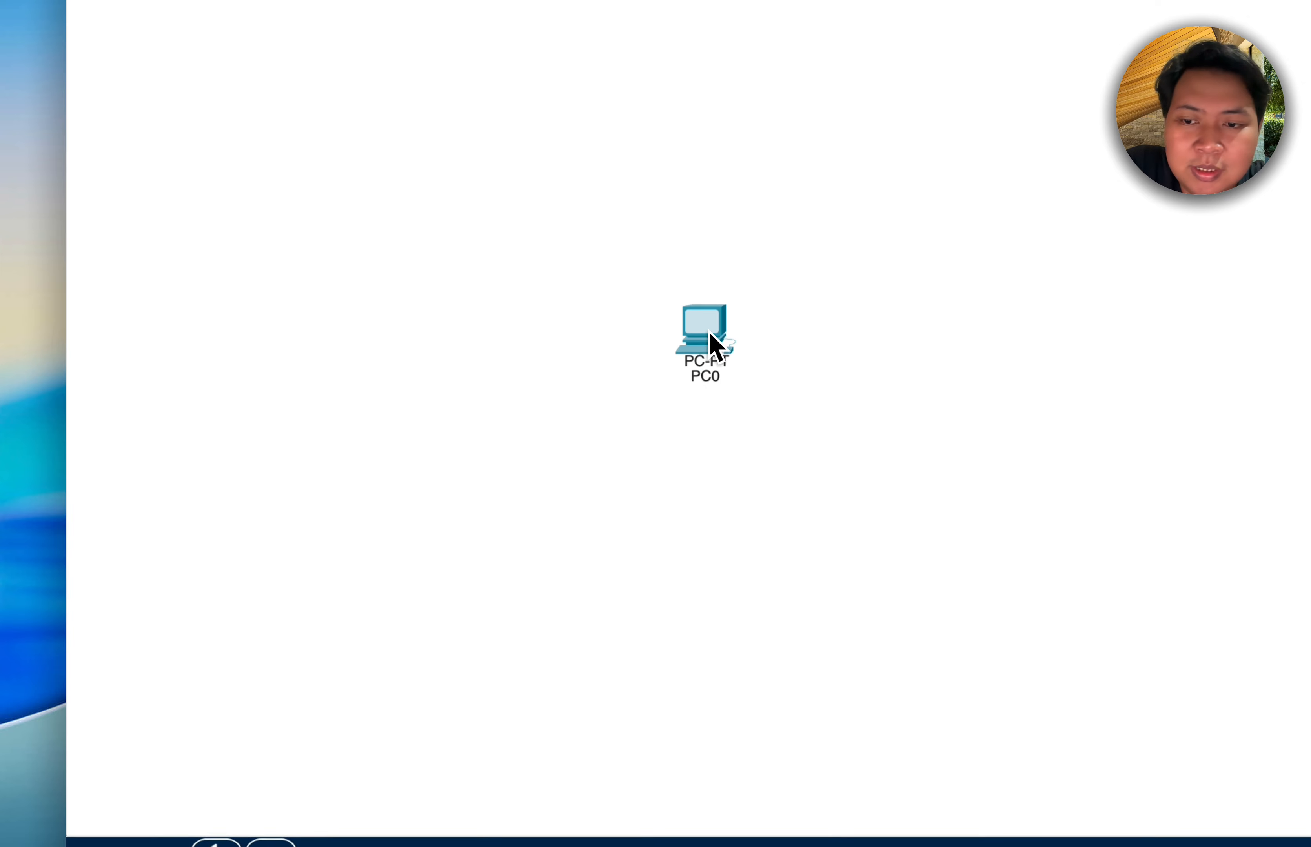
Add a second PC to the workspace, level with PC0 and to its right
click(485, 823)
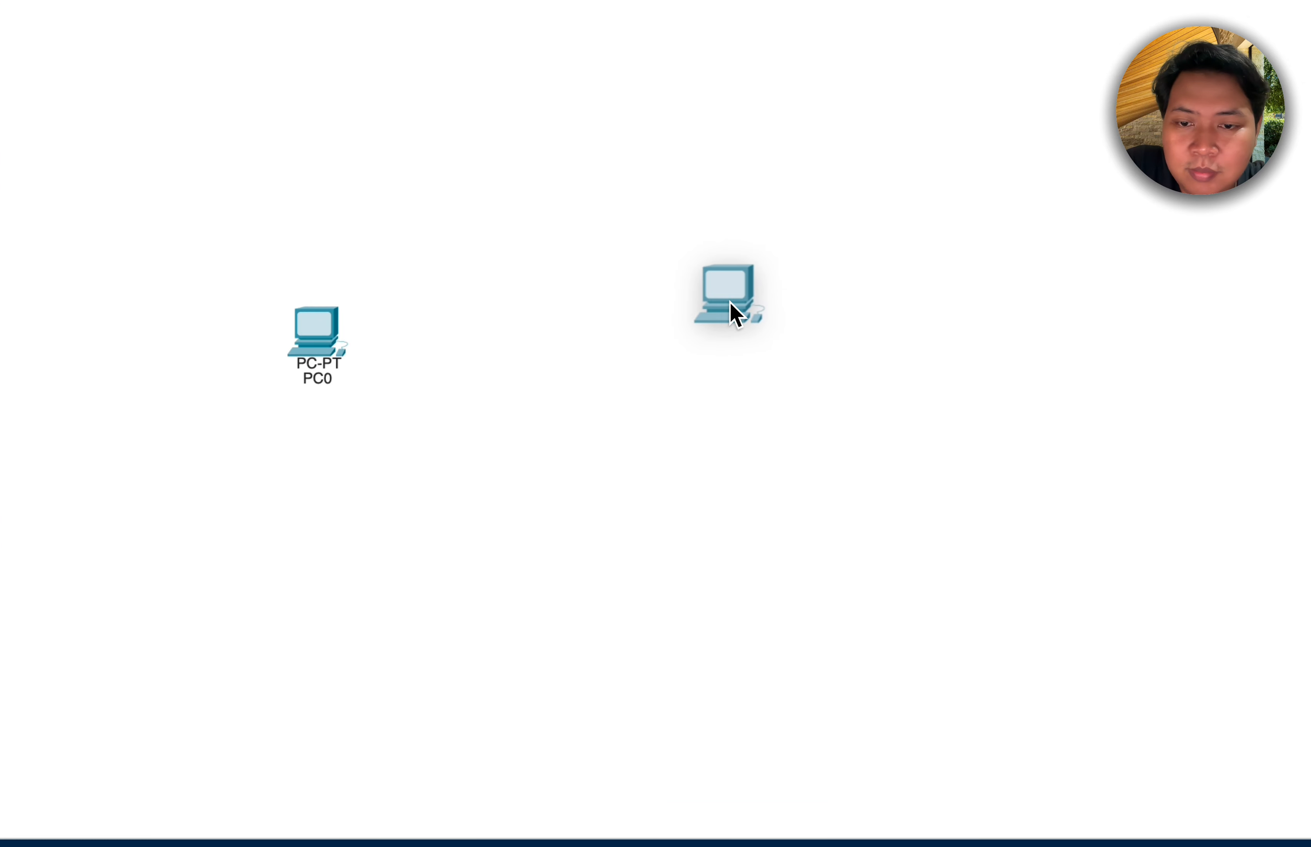
click(870, 309)
drag(724, 334, 770, 334)
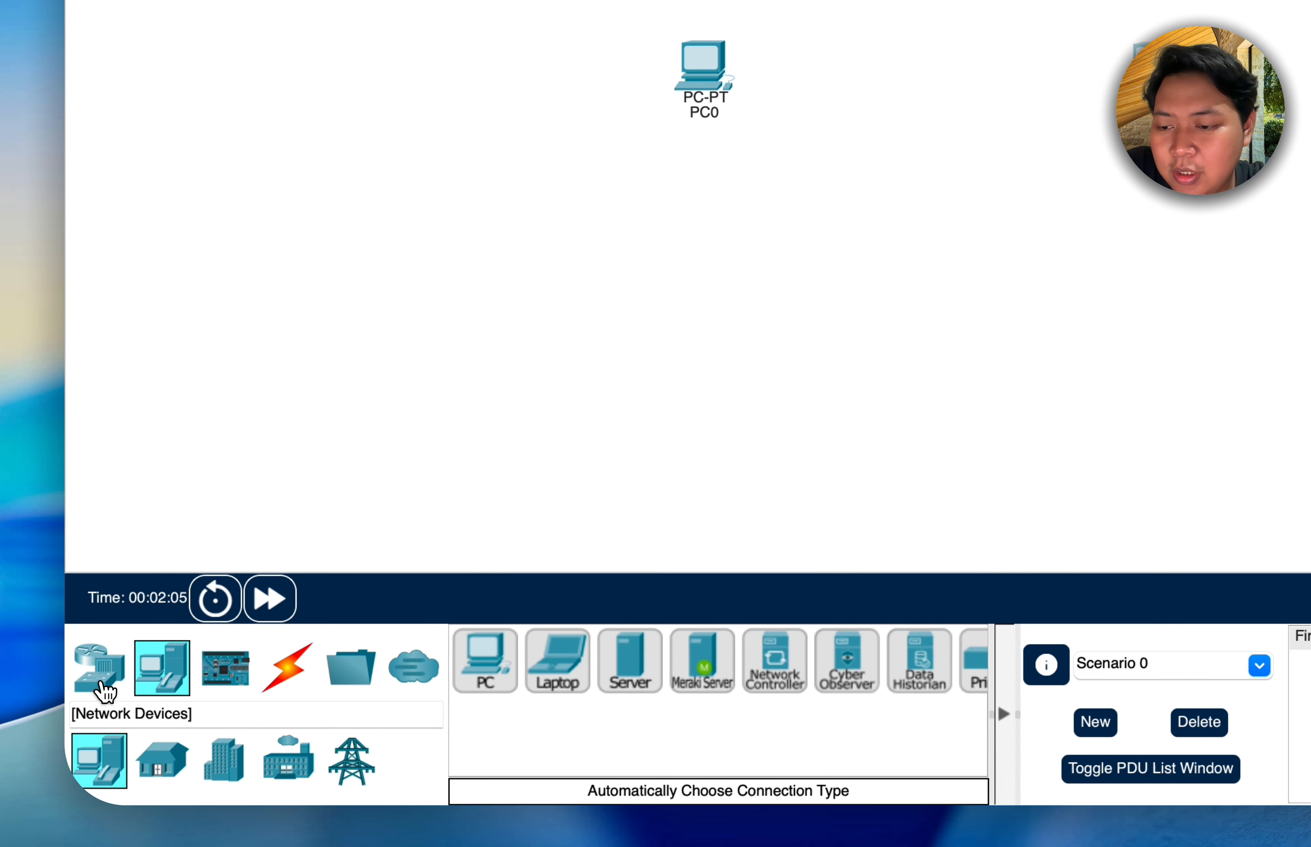
Add a generic AP-PT wireless access point midway between PC0 and PC1
click(99, 686)
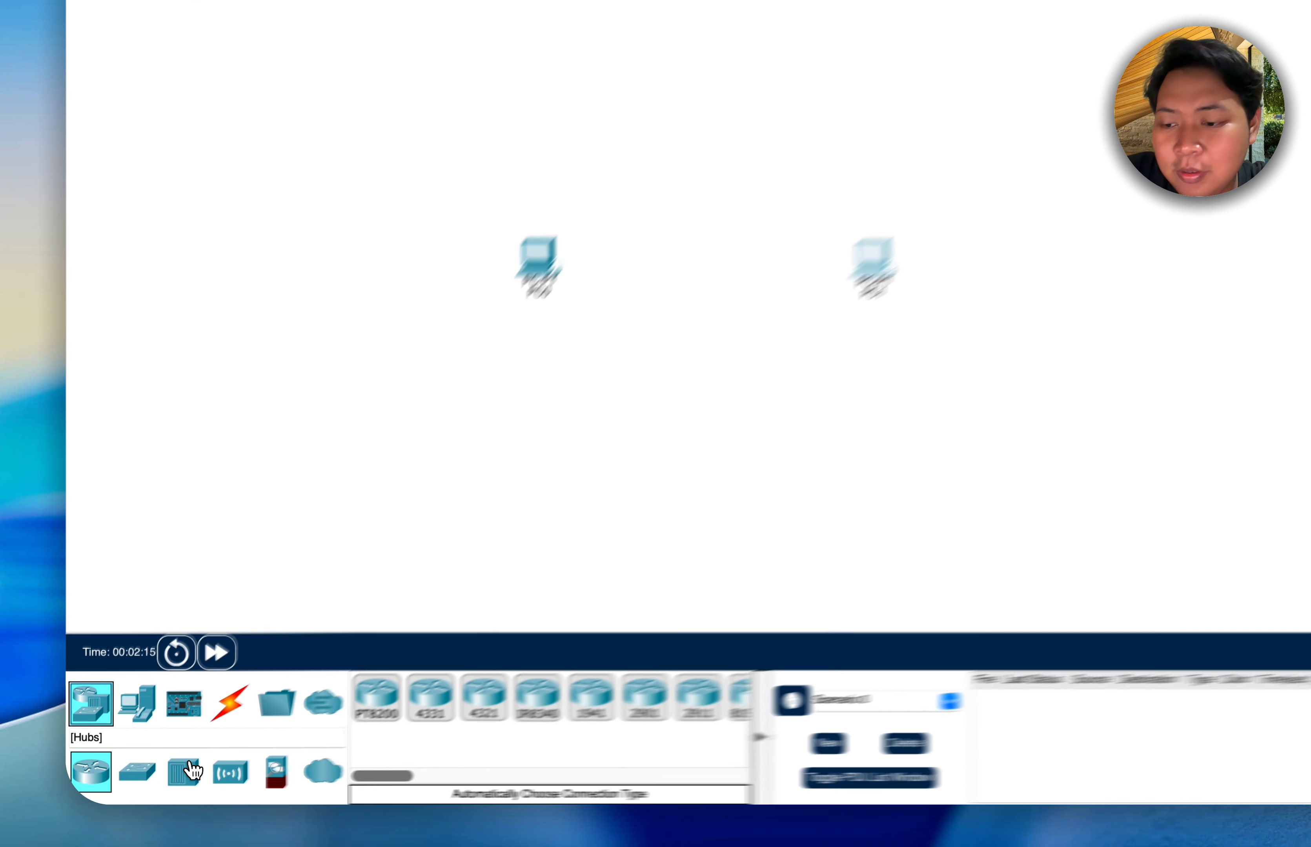
click(146, 782)
click(177, 782)
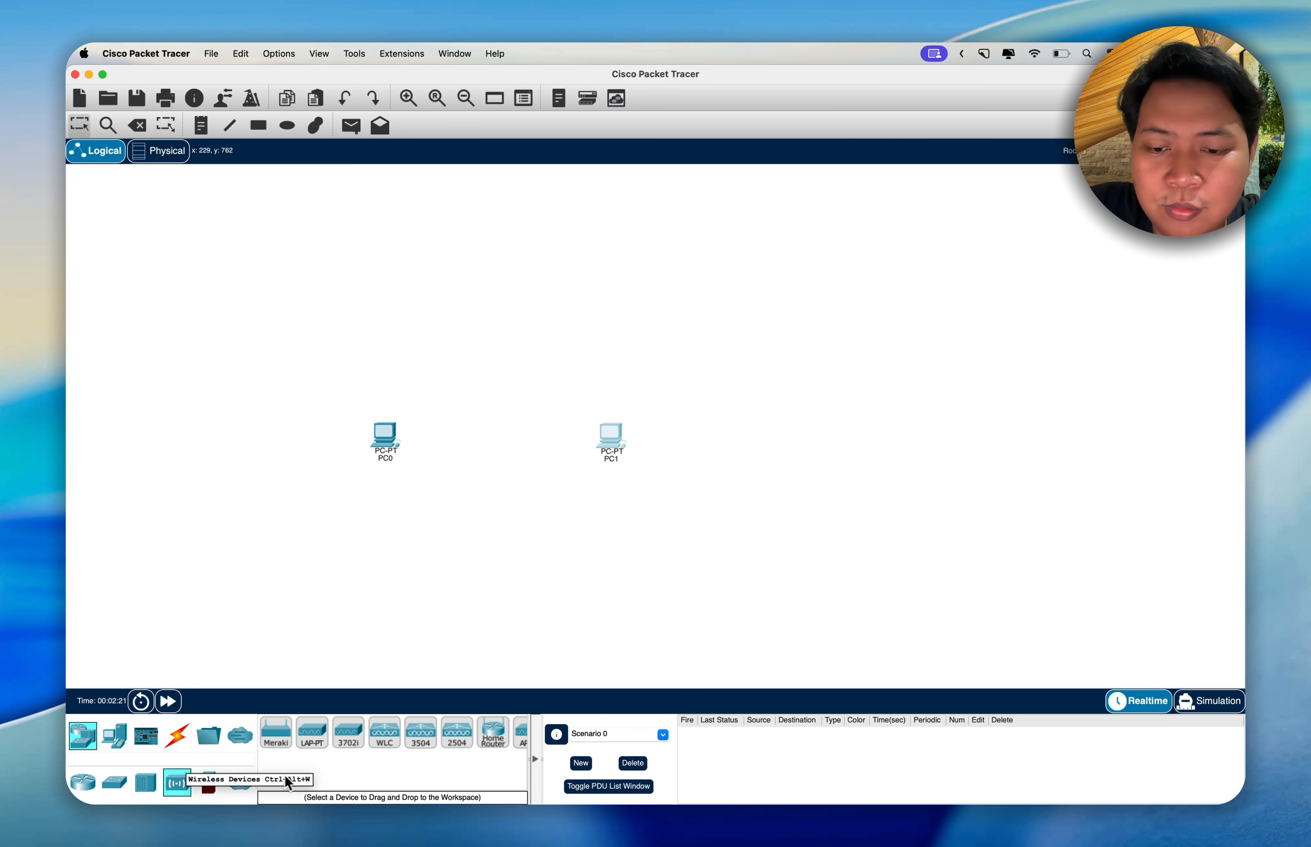
scroll(401, 773, right, 5)
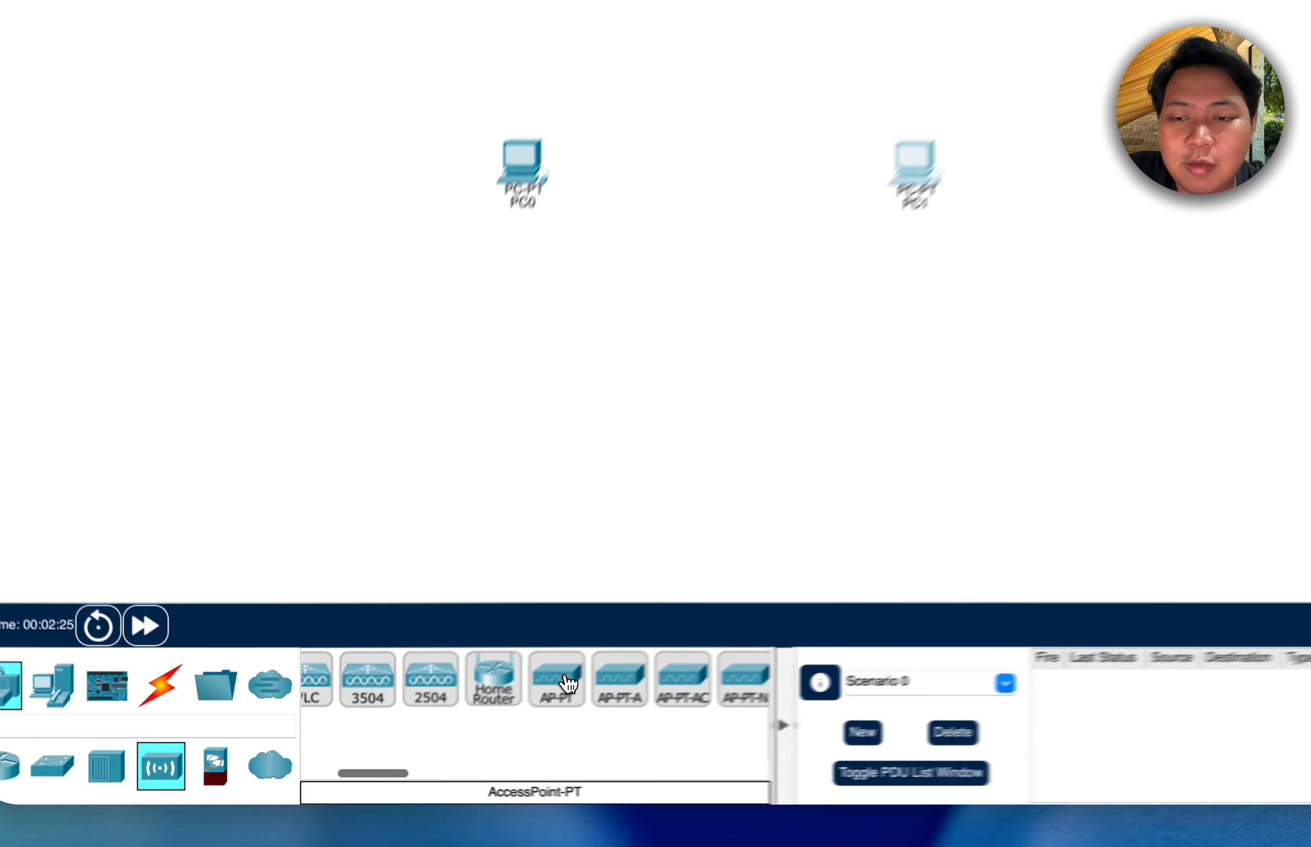
drag(411, 737, 511, 447)
mouse_move(528, 343)
mouse_down()
mouse_move(489, 366)
mouse_move(513, 358)
mouse_up()
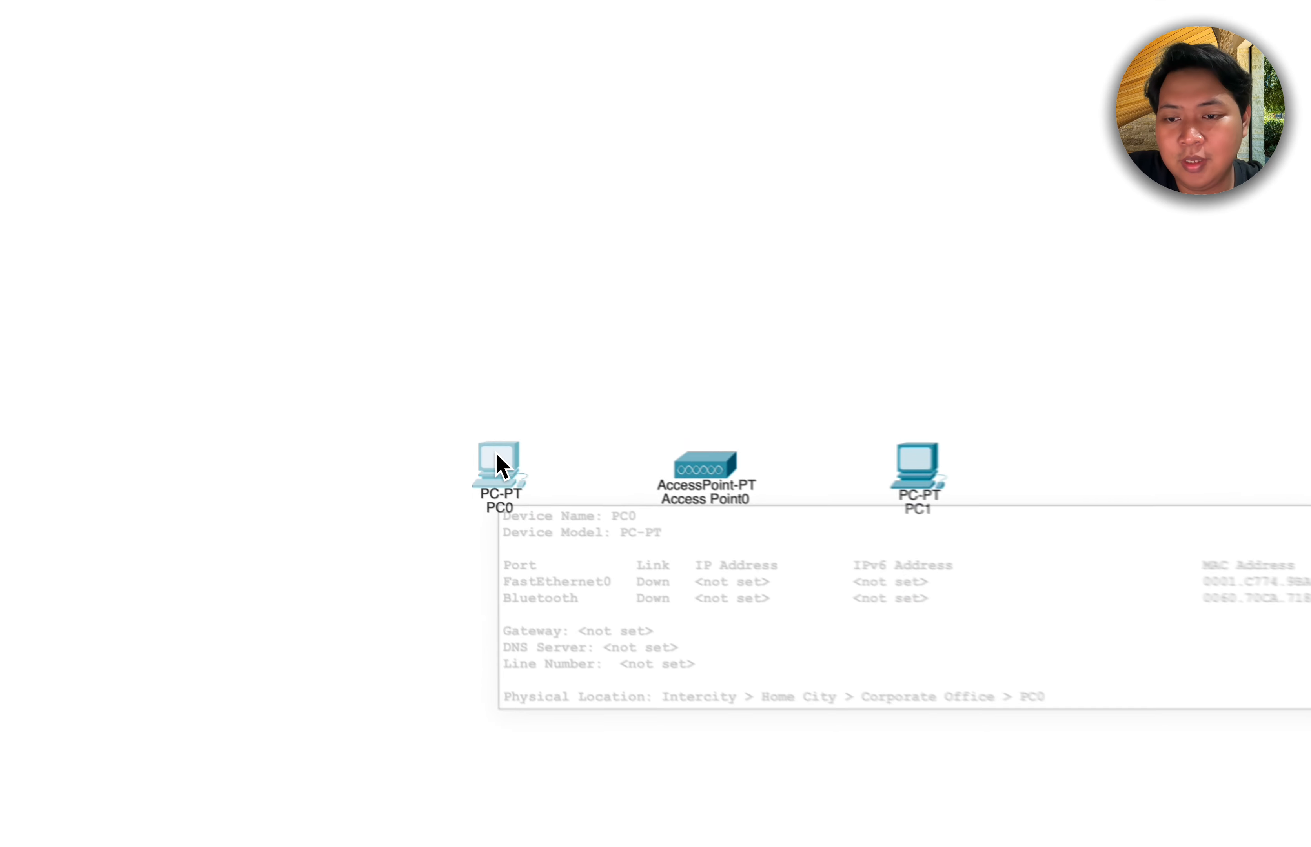
Power off PC0, replace its Ethernet module with the WMP300N wireless module, and power it back on
click(385, 434)
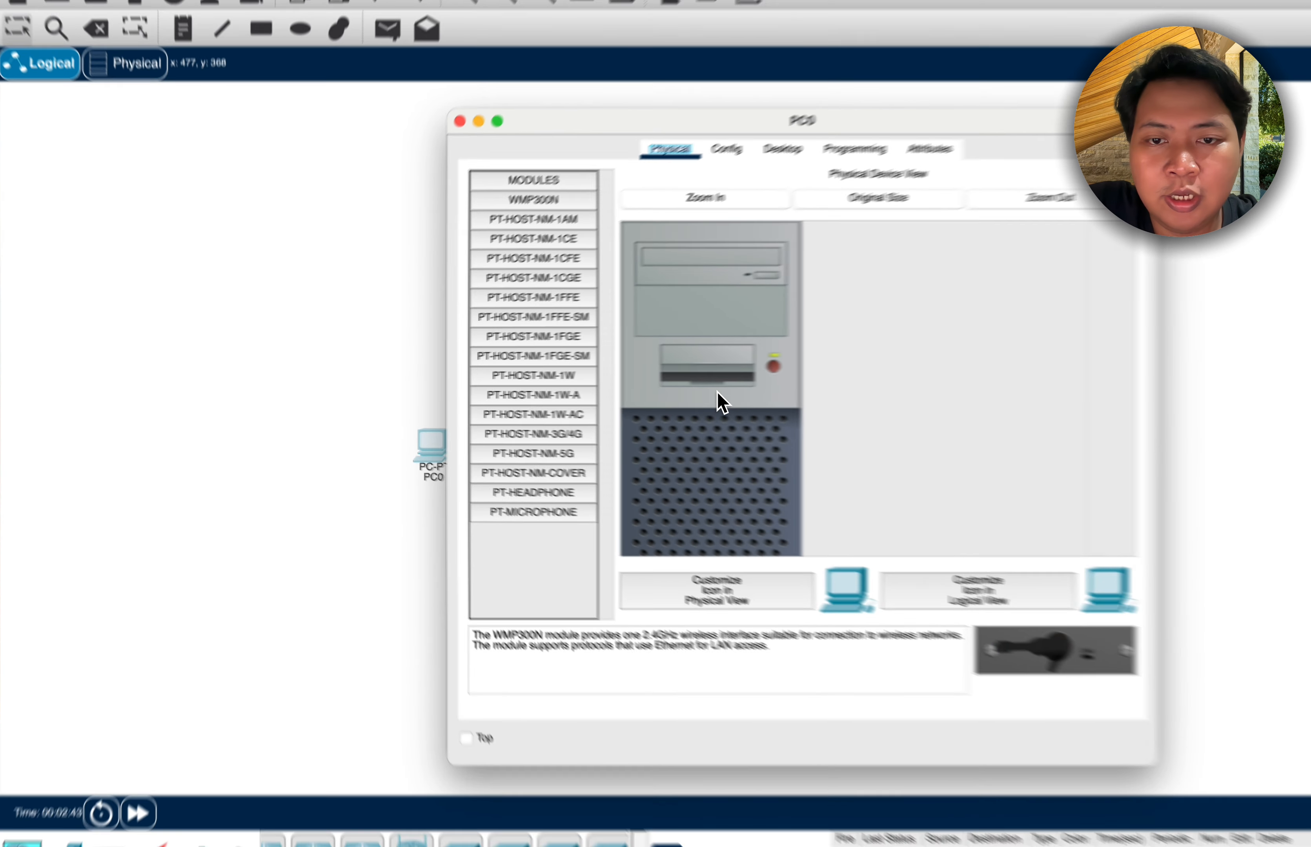
scroll(717, 393, down, 3)
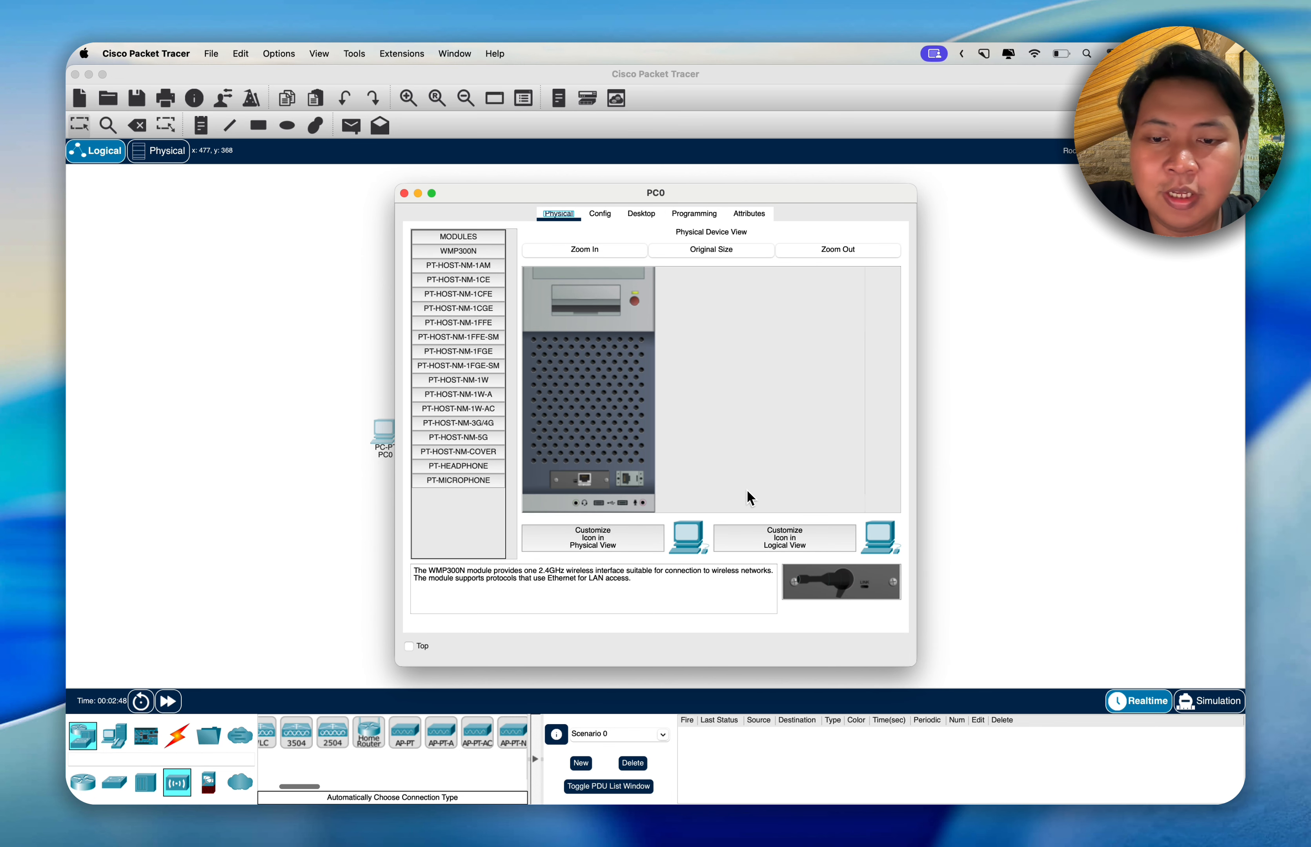
scroll(718, 452, up, 2)
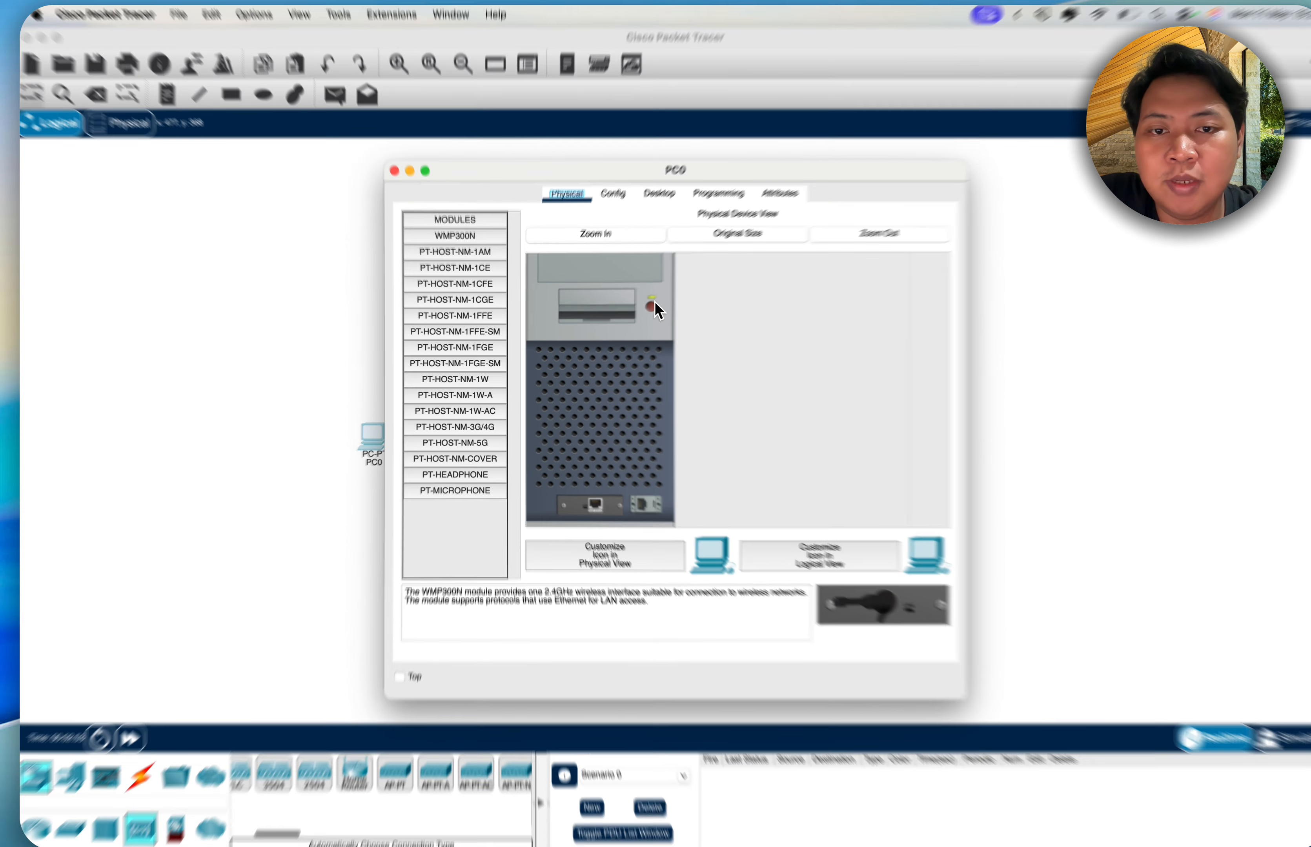
click(636, 312)
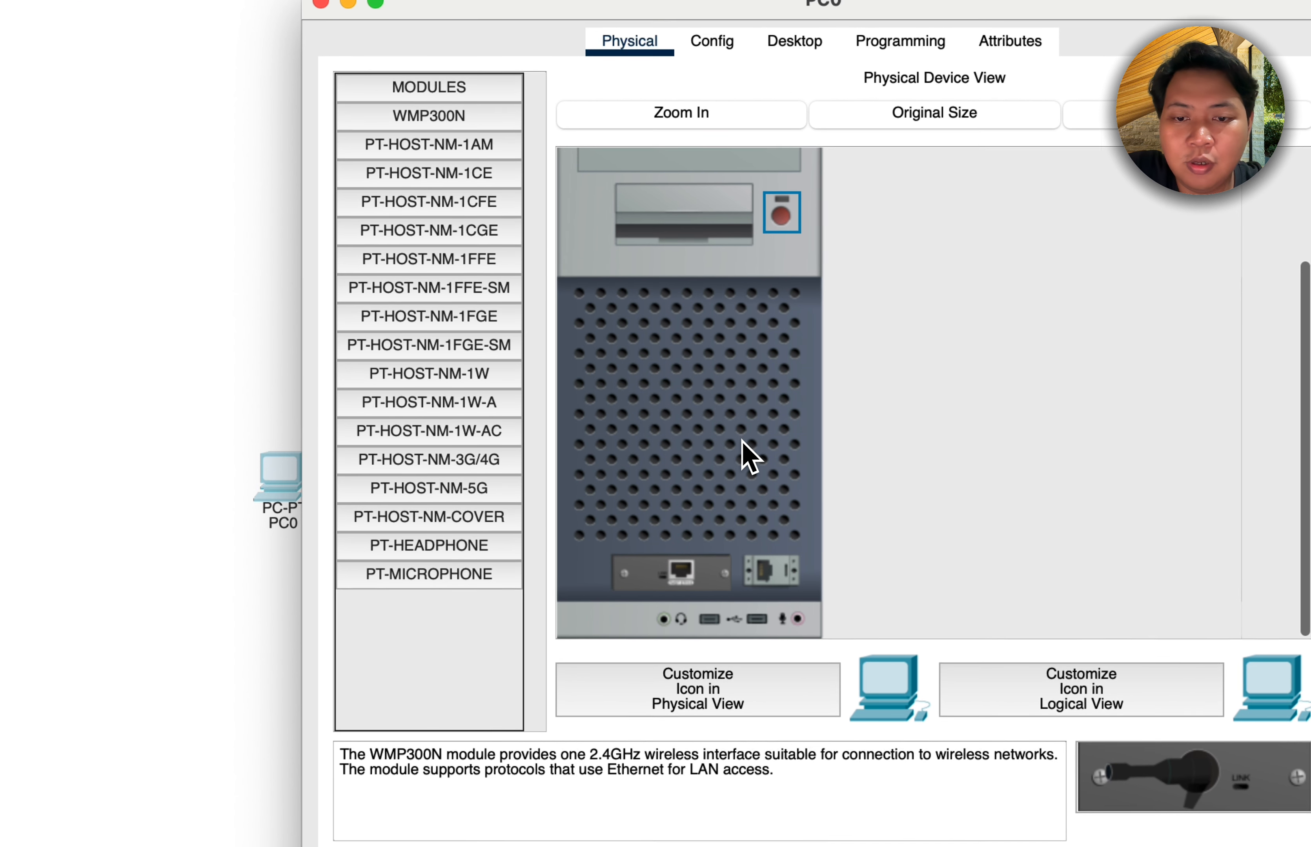
drag(673, 582, 457, 675)
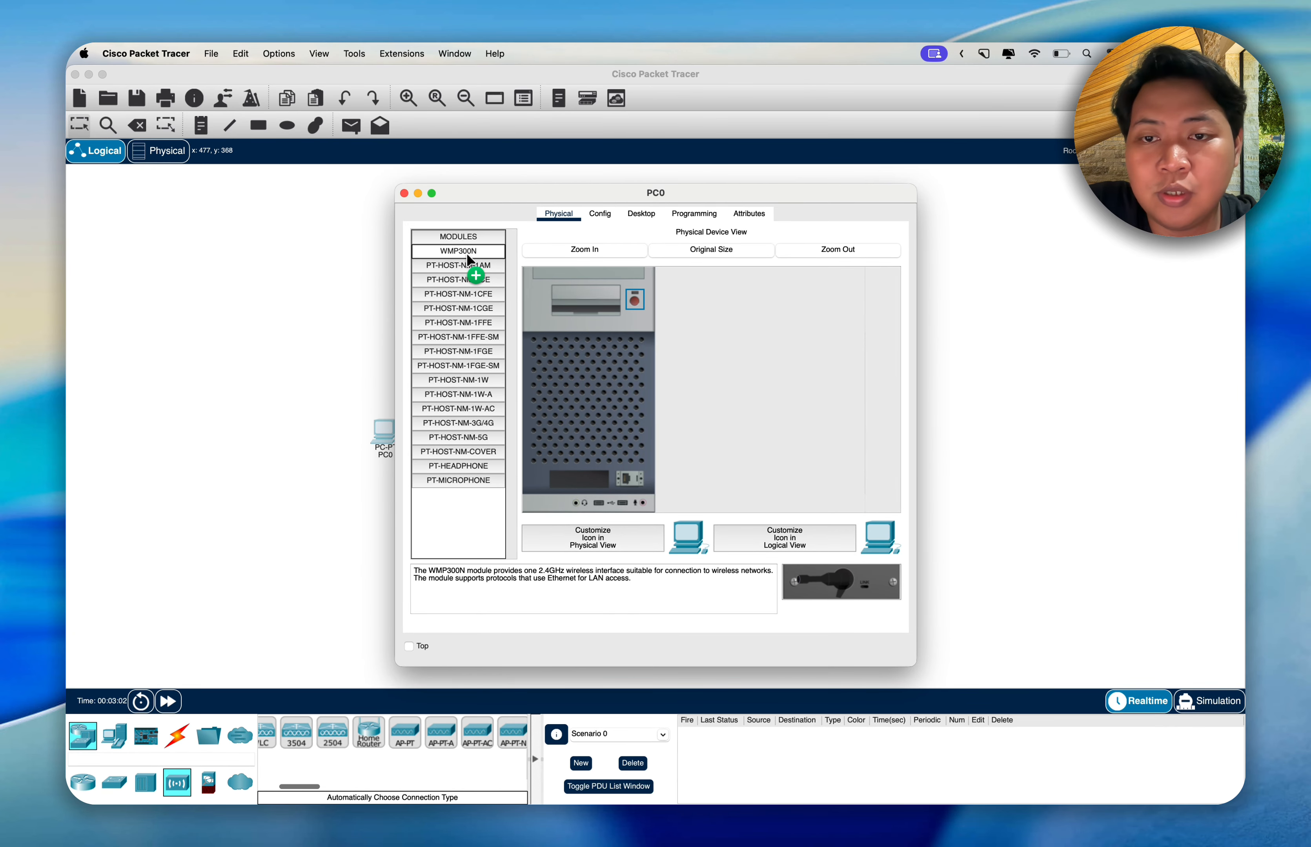
drag(466, 253, 578, 480)
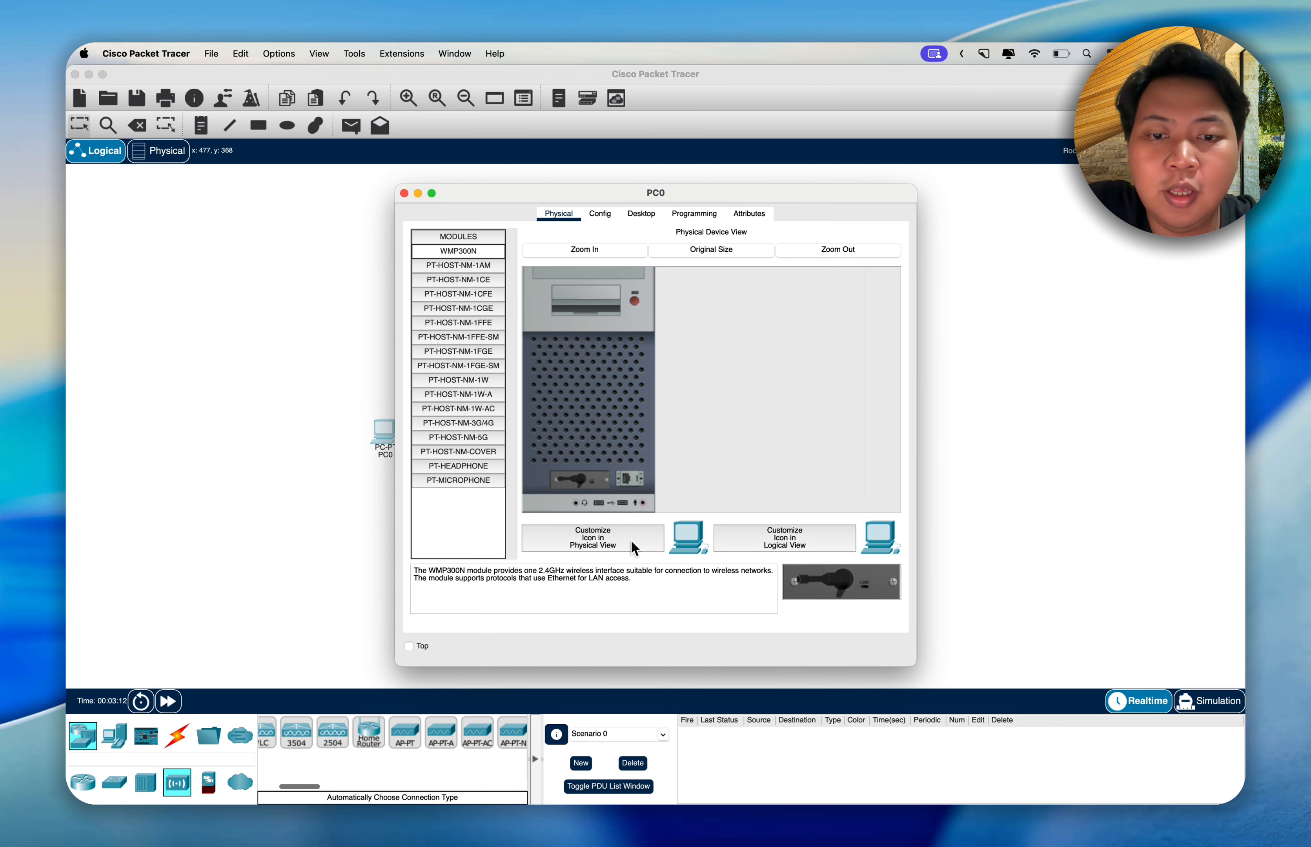
scroll(659, 407, up, 2)
scroll(659, 407, down, 2)
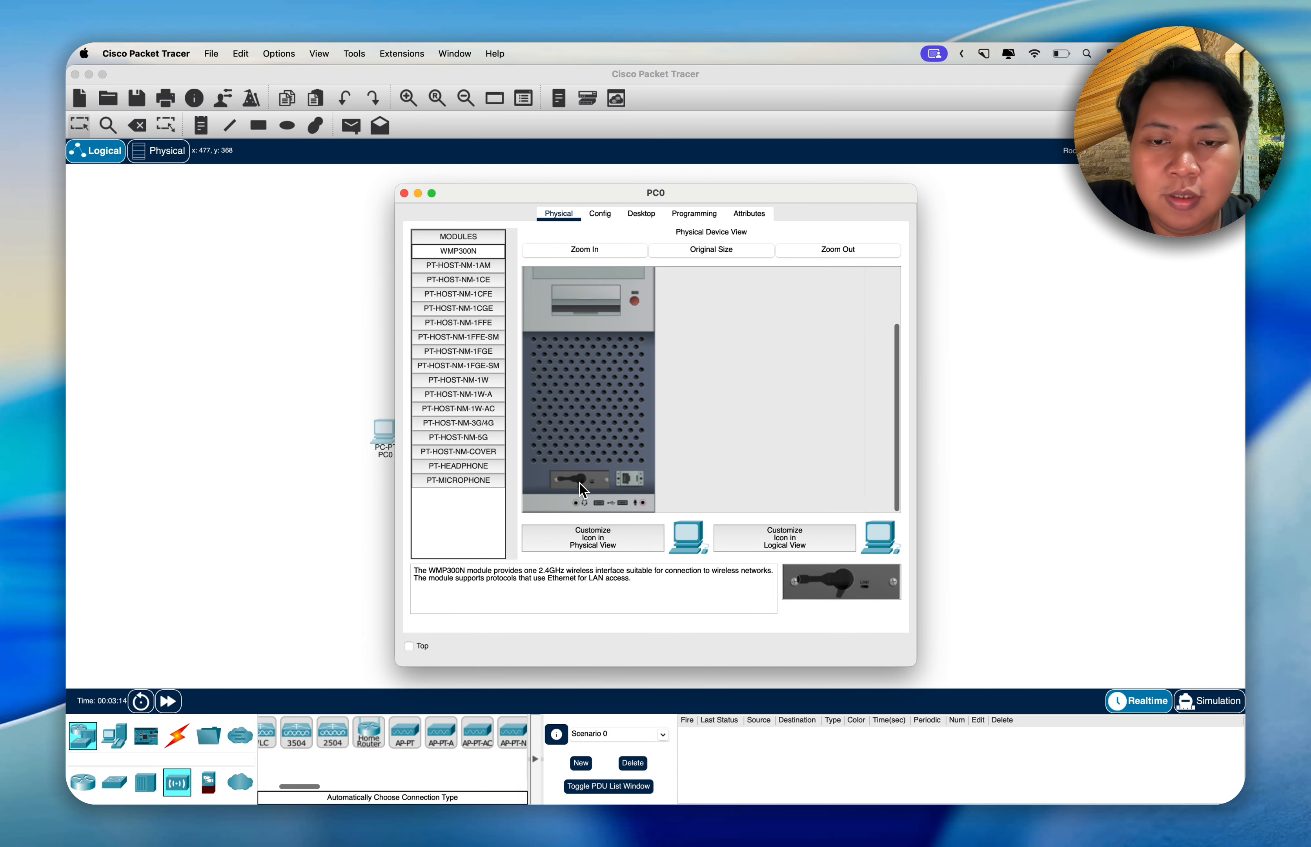
scroll(634, 325, up, 3)
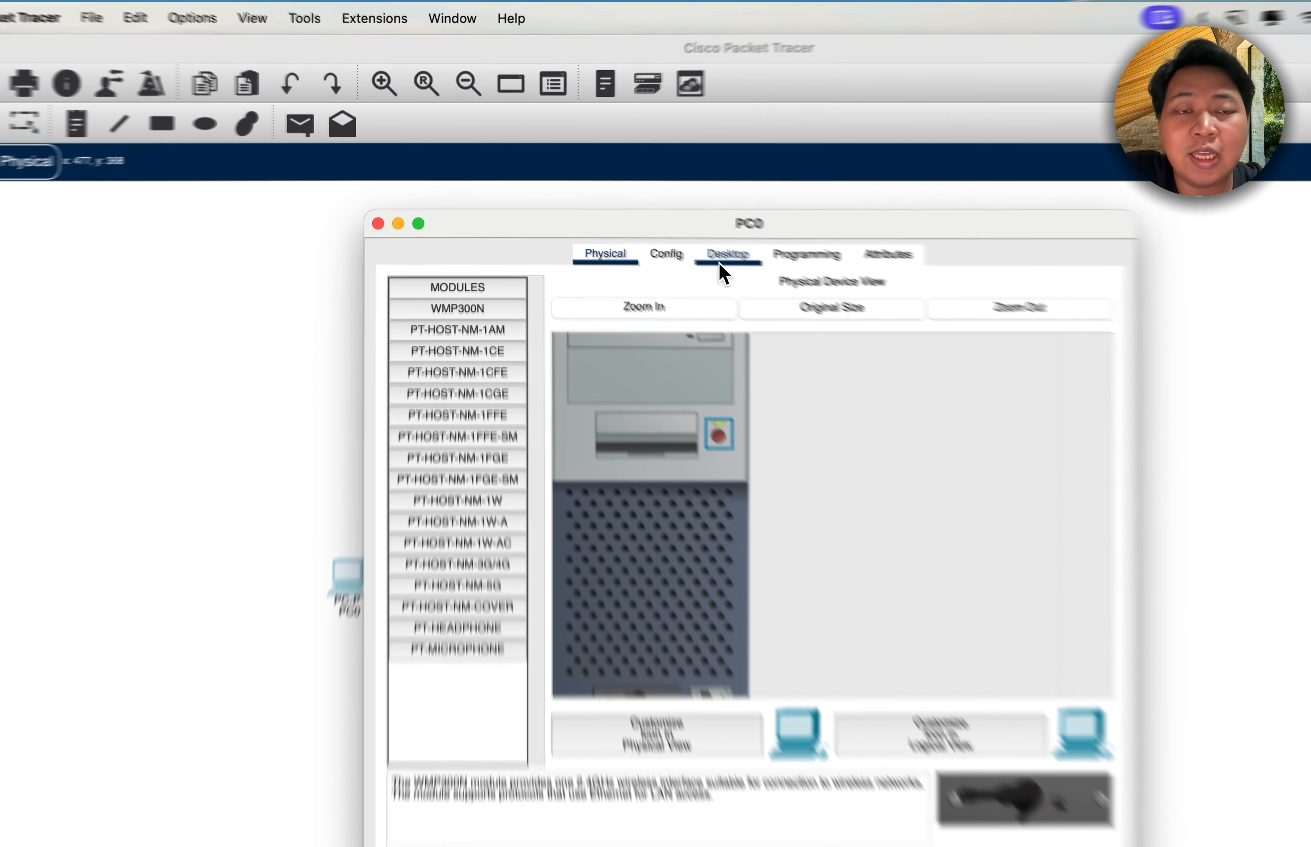
Give PC0's wireless interface the static IPv4 address 192.168.123.1 with subnet mask 255.255.255.0, and close its configuration
click(639, 215)
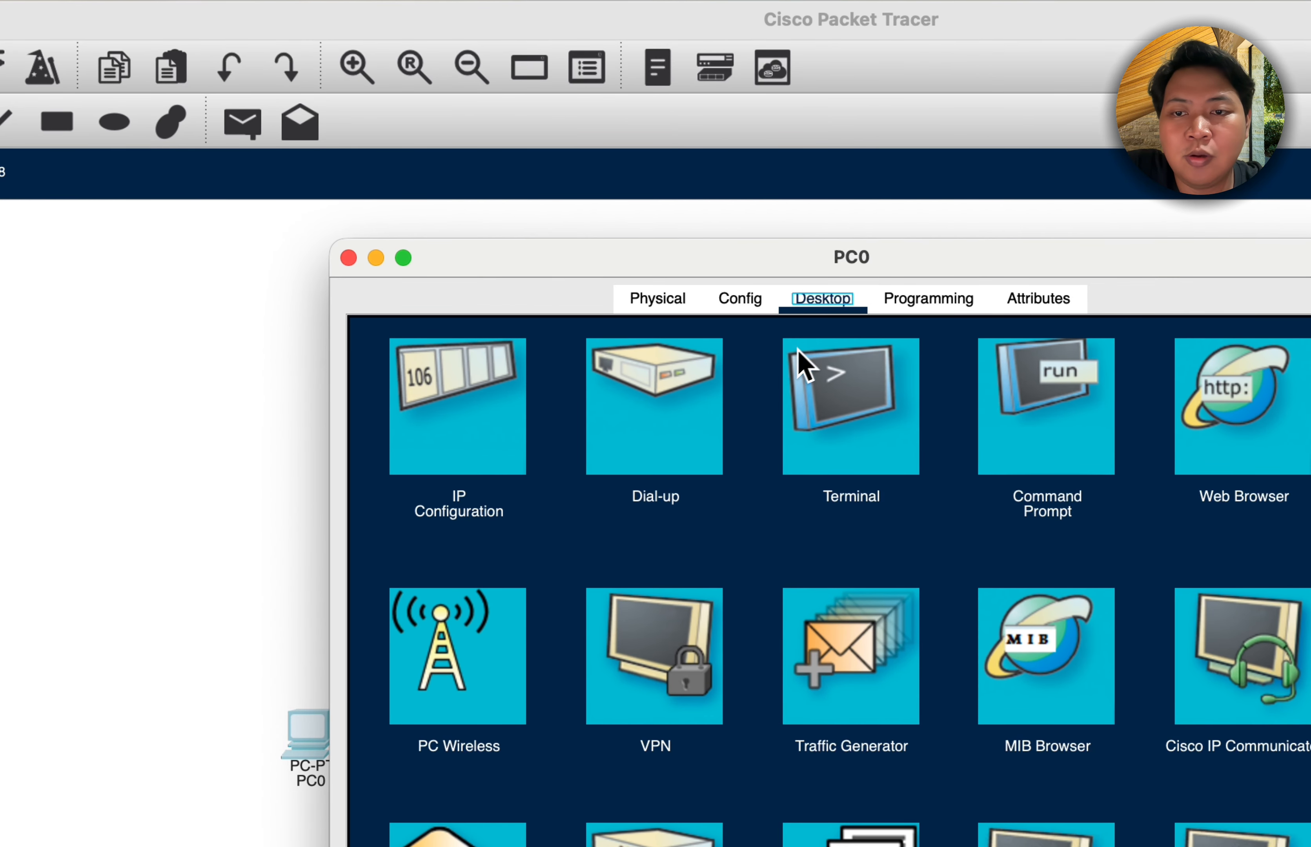
click(476, 418)
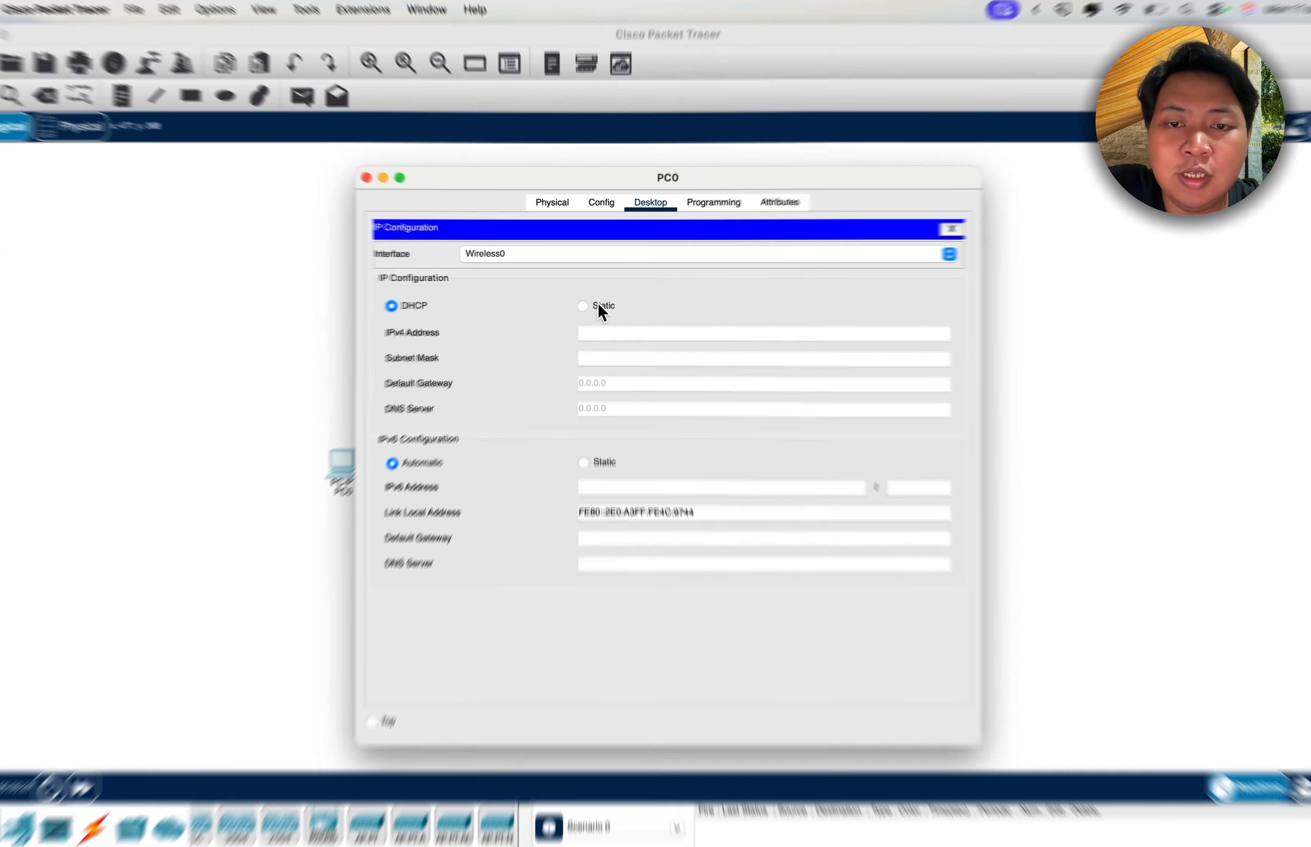
click(598, 301)
click(612, 325)
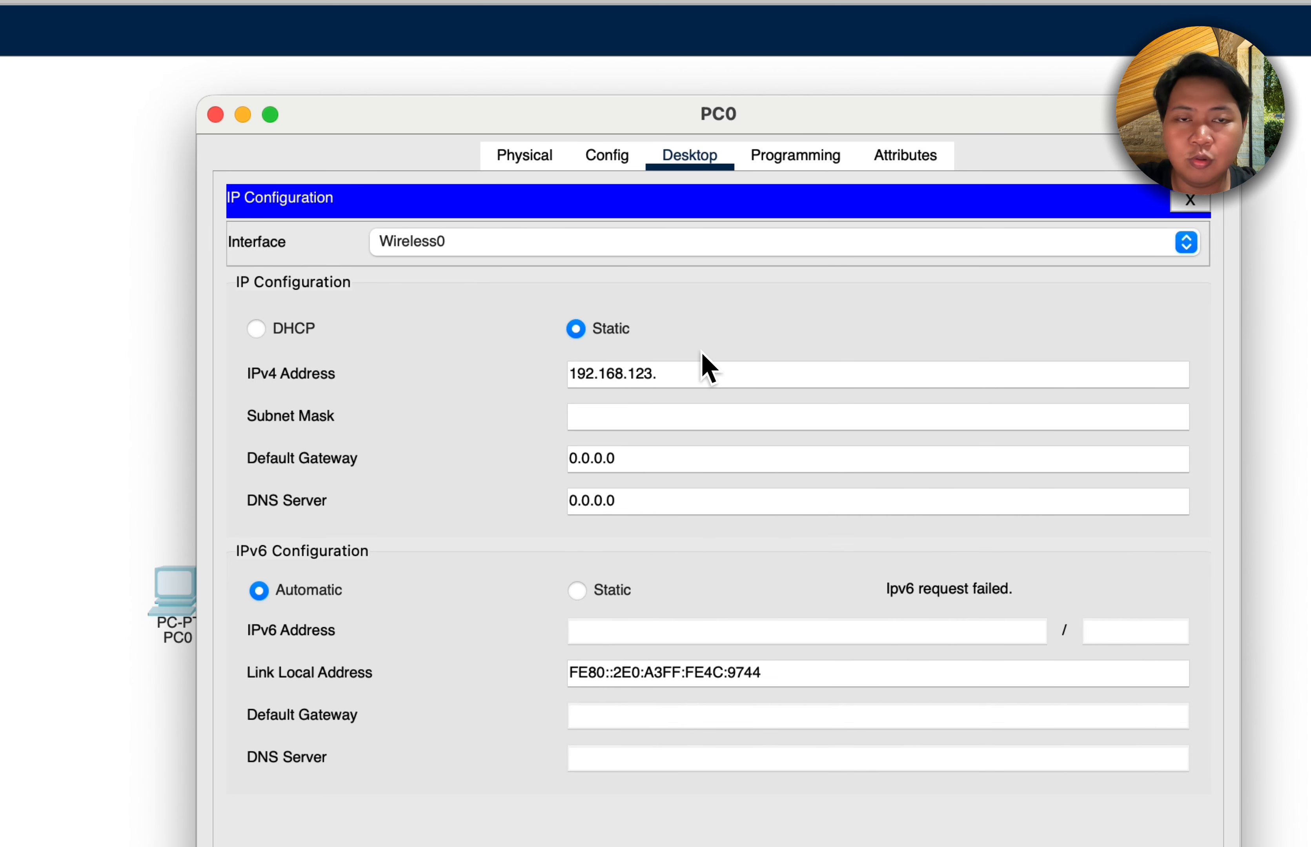
text(1)
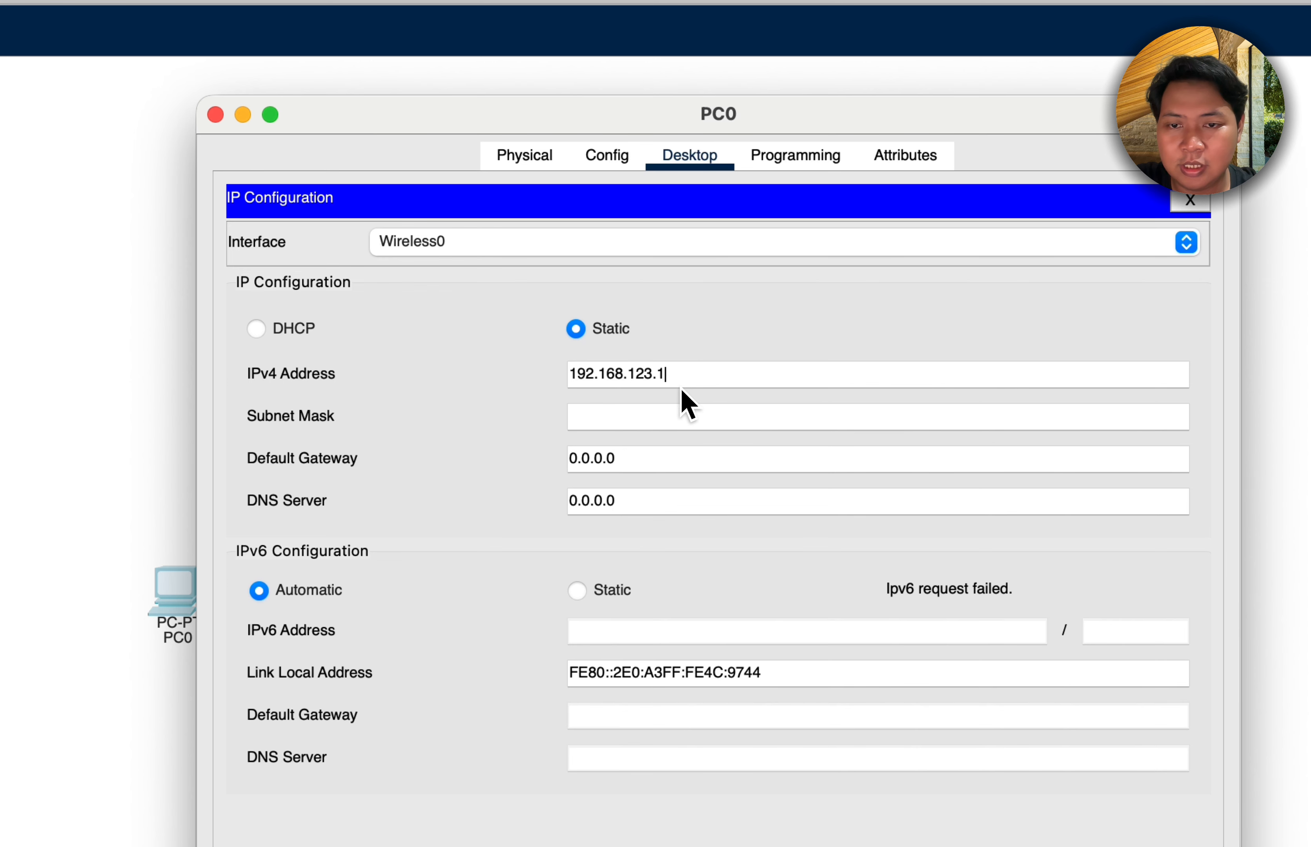
click(633, 415)
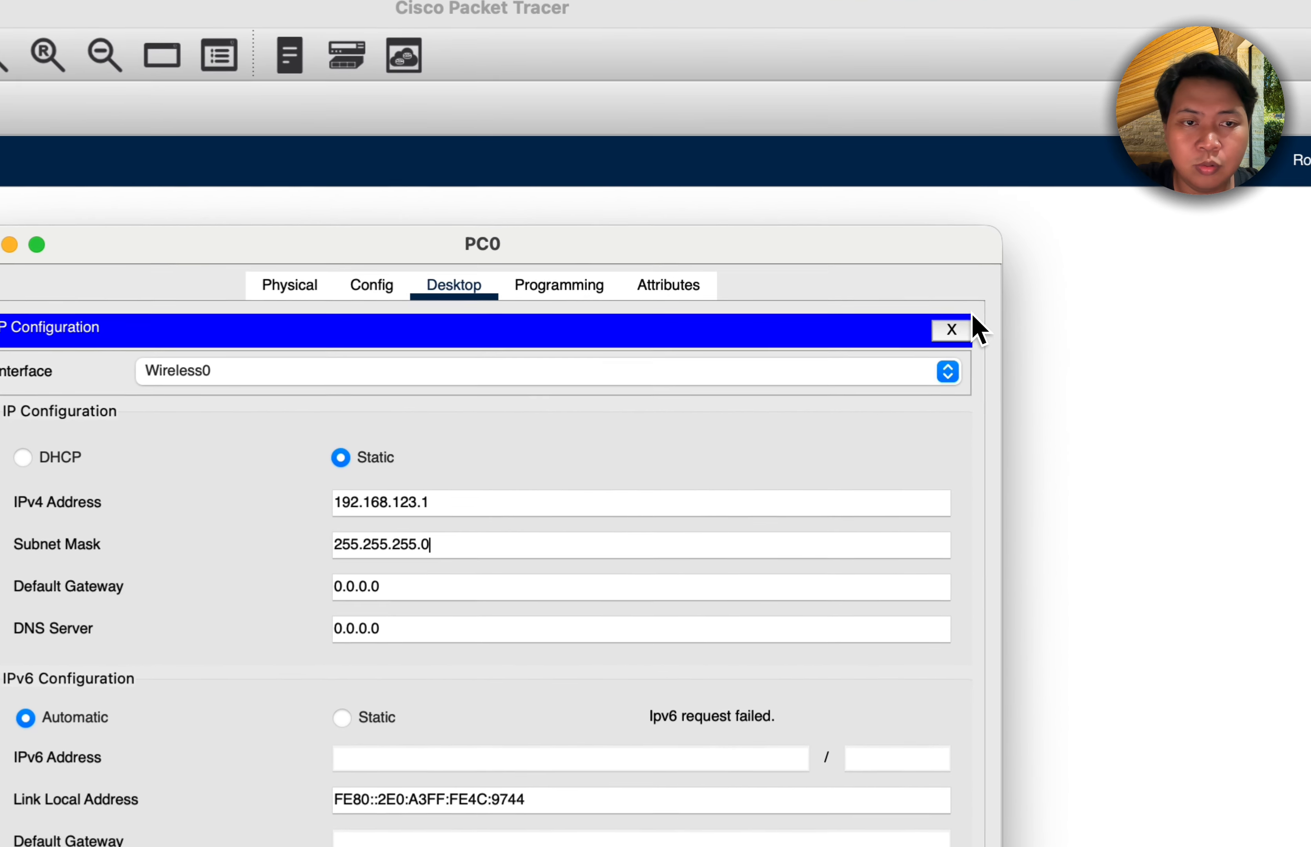
click(891, 236)
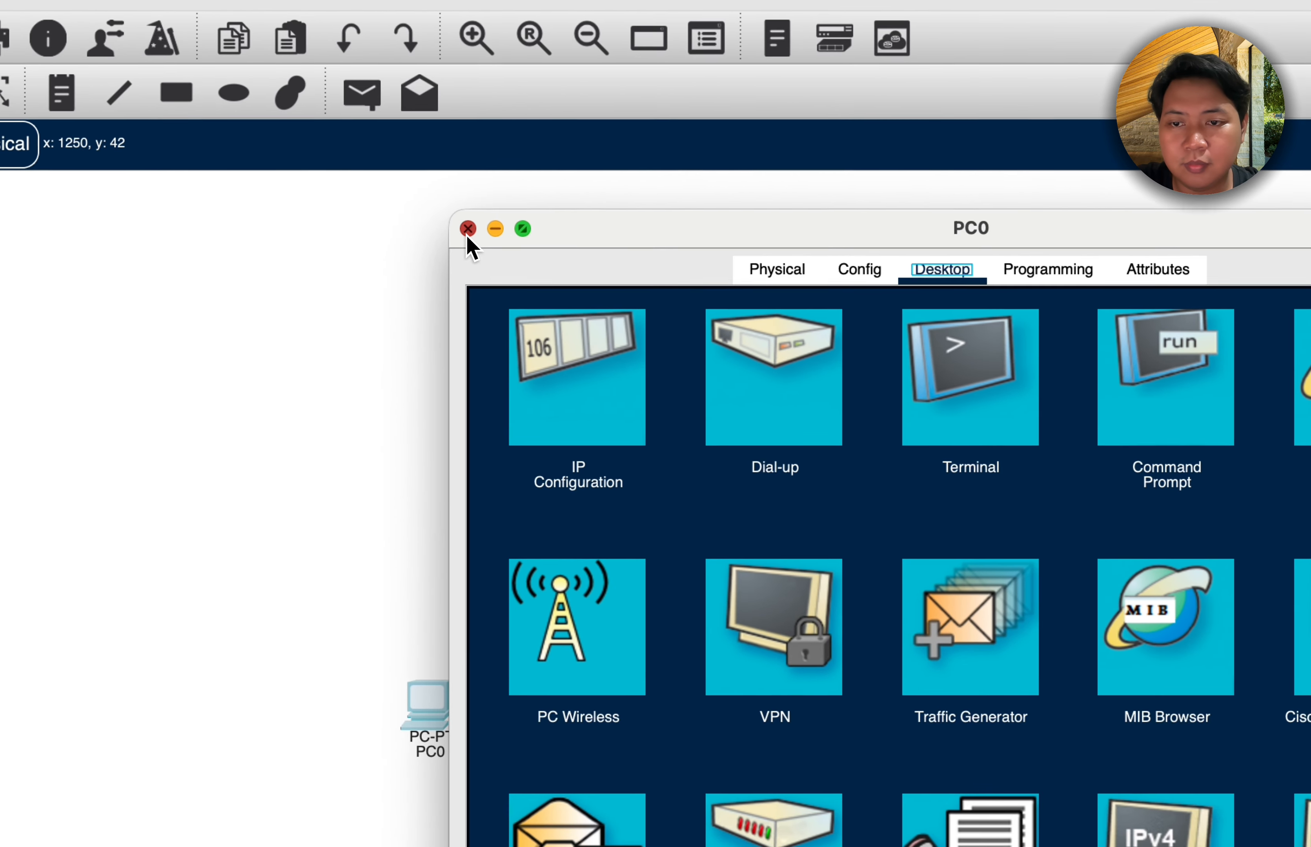
click(467, 230)
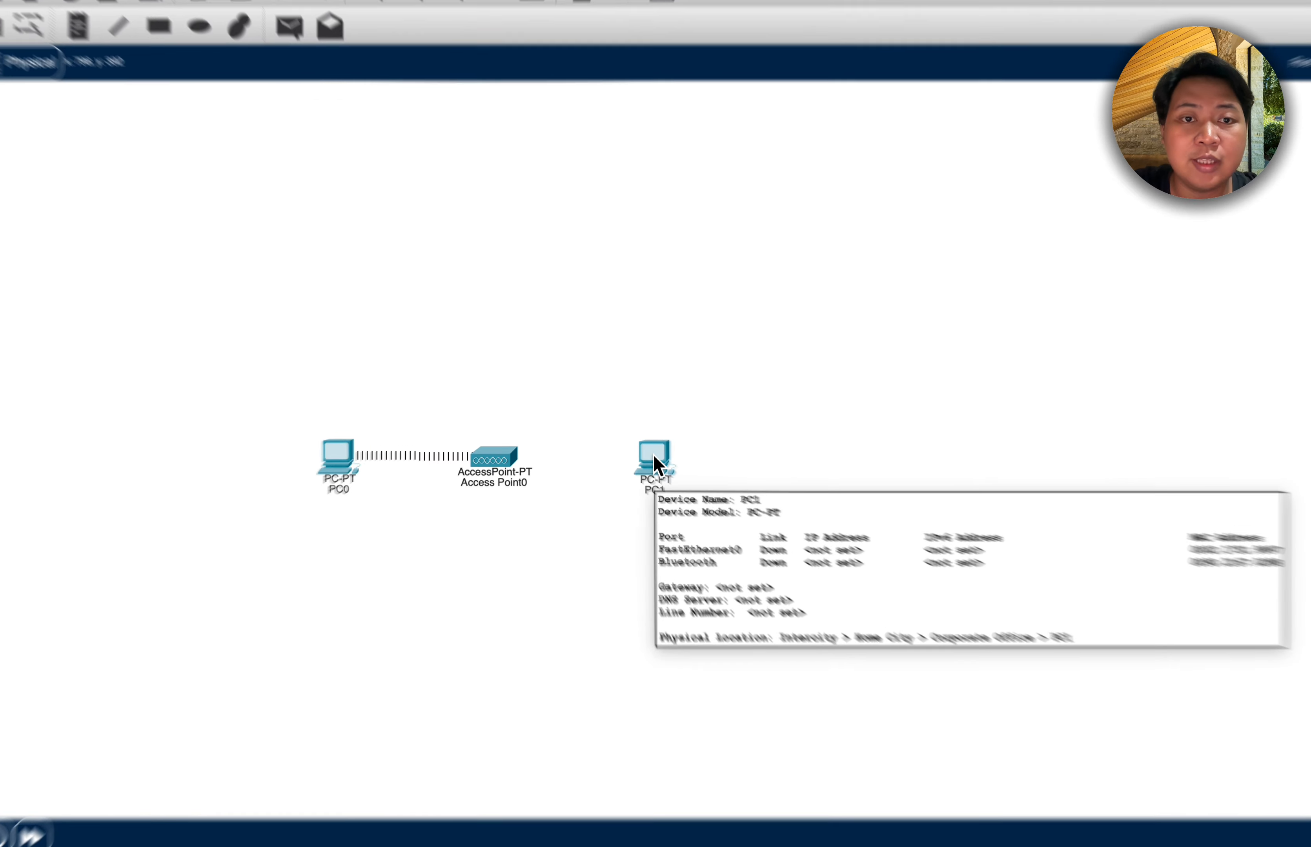
Power off PC1, swap its Ethernet module for the WMP300N wireless module, and turn it on again
click(612, 436)
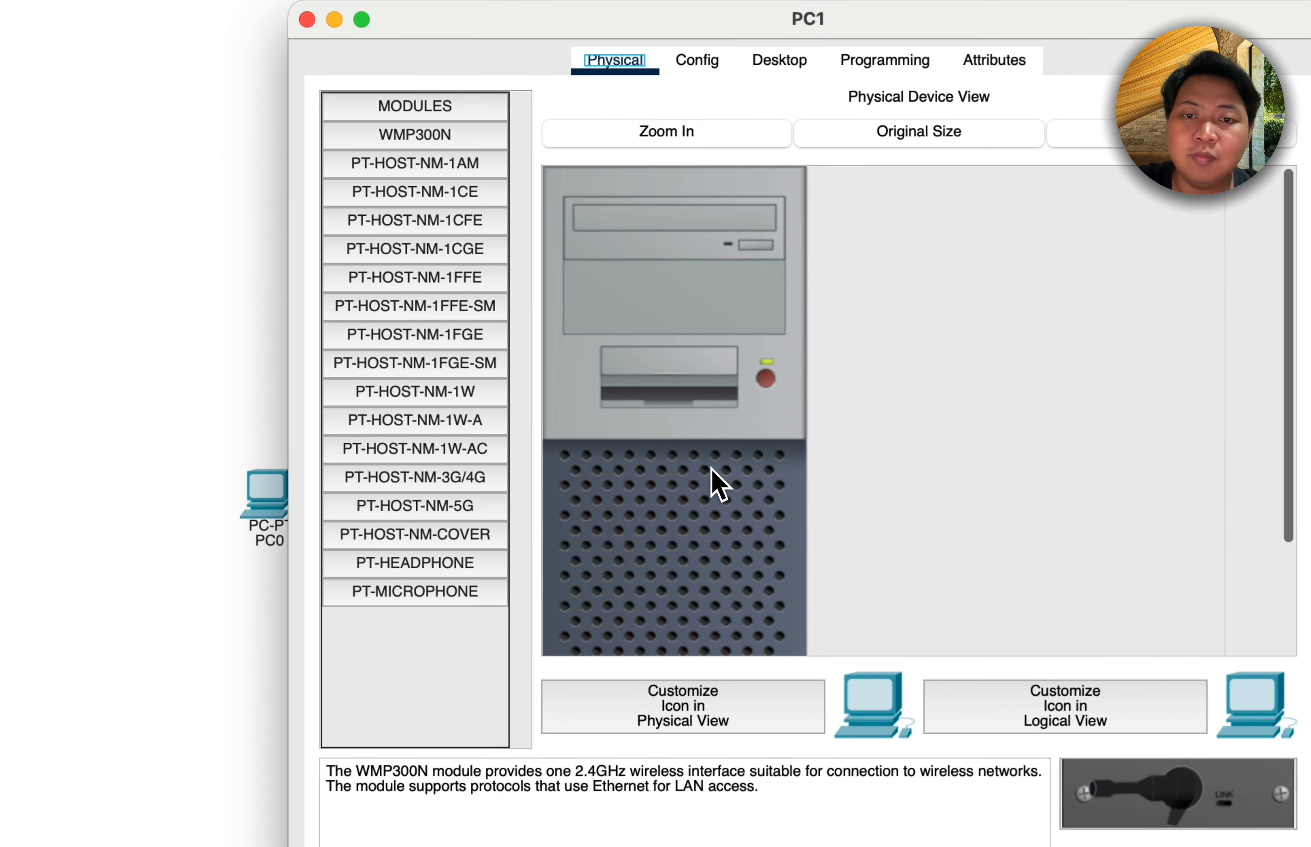
scroll(711, 468, down, 5)
click(771, 236)
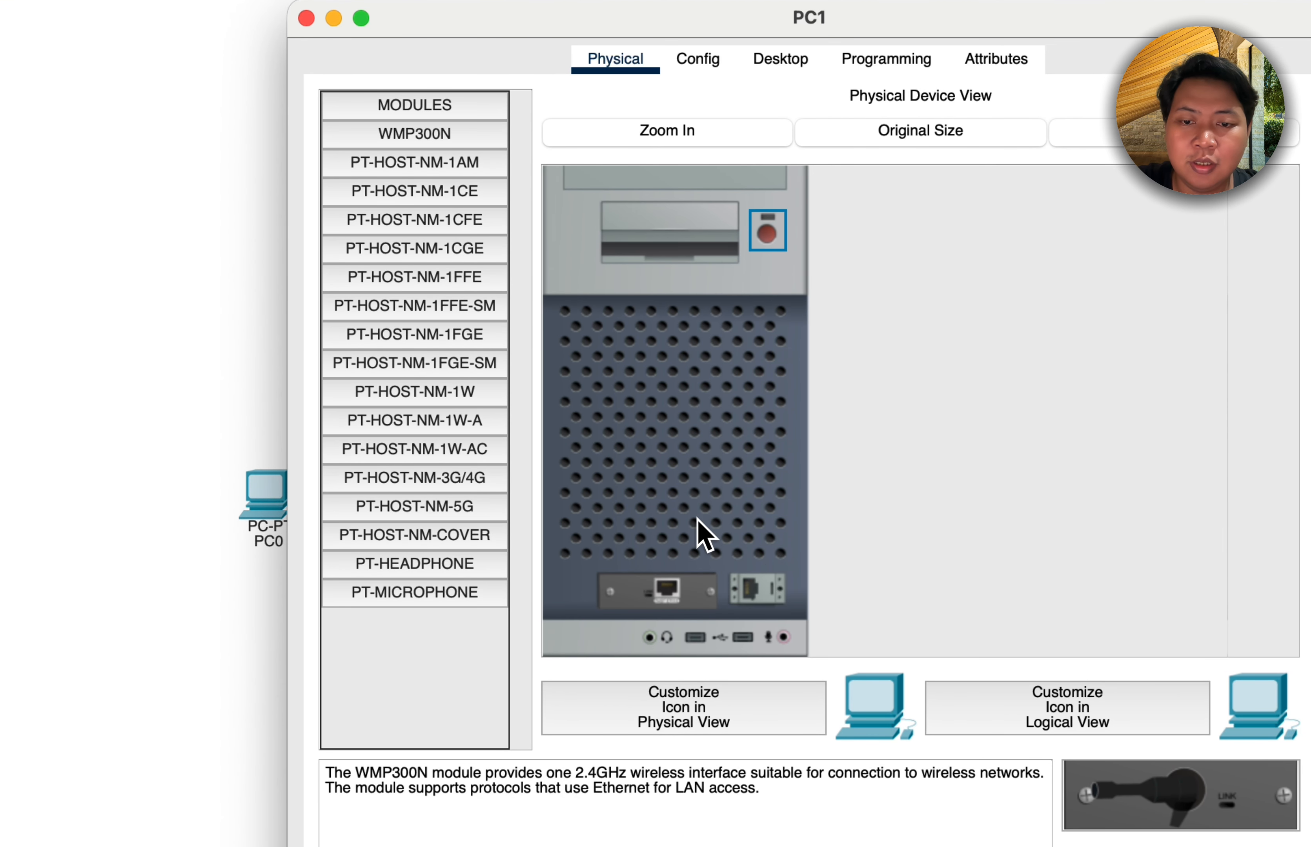
drag(658, 590, 396, 158)
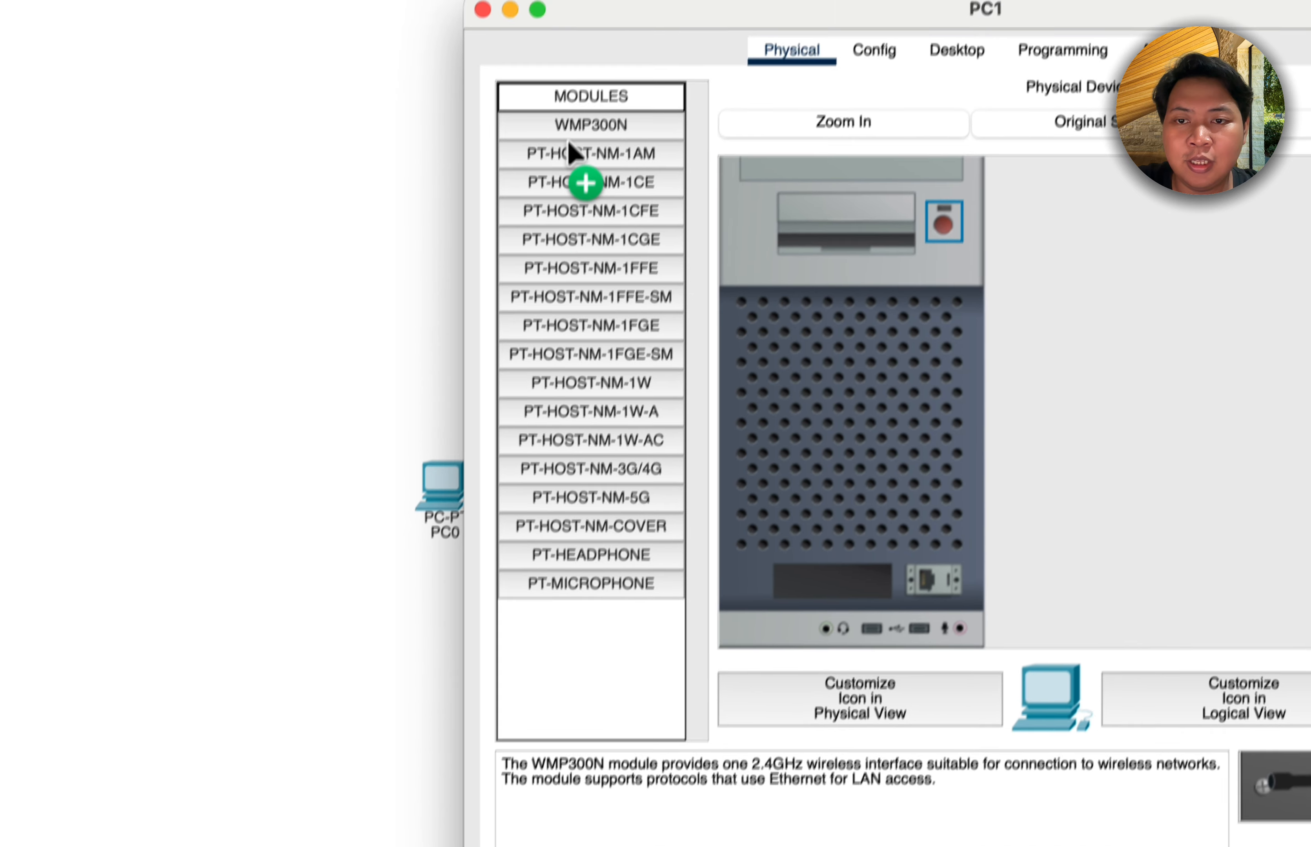
drag(577, 130, 824, 579)
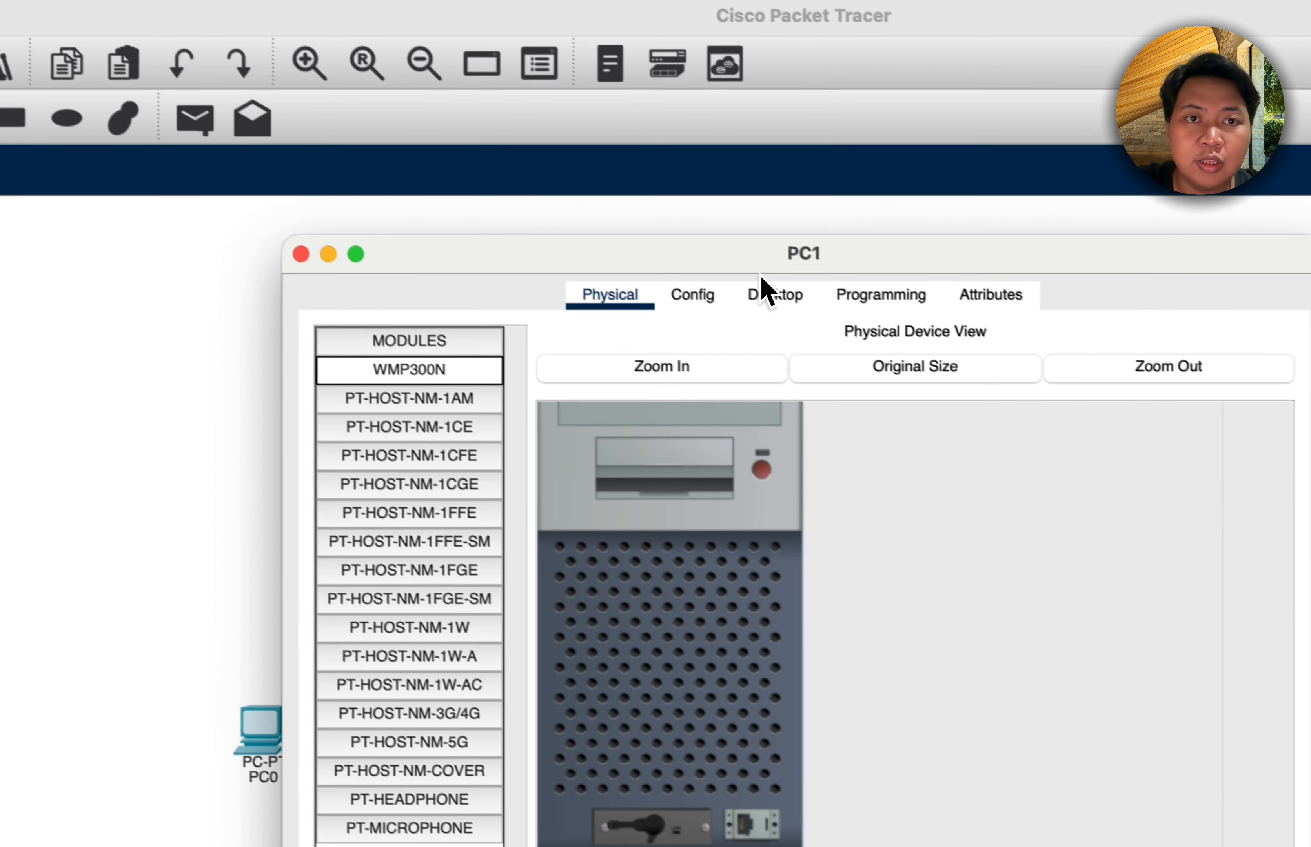
click(779, 300)
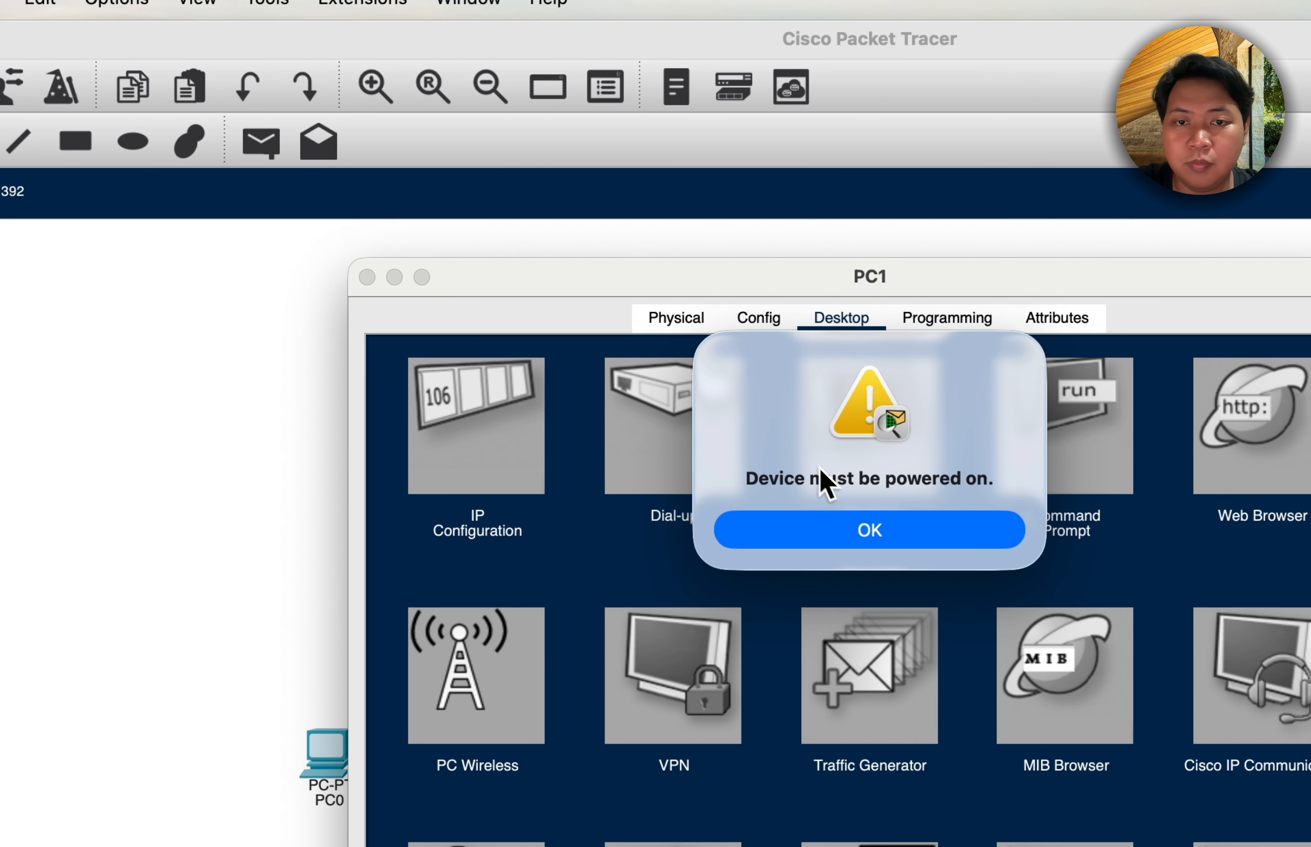
click(904, 541)
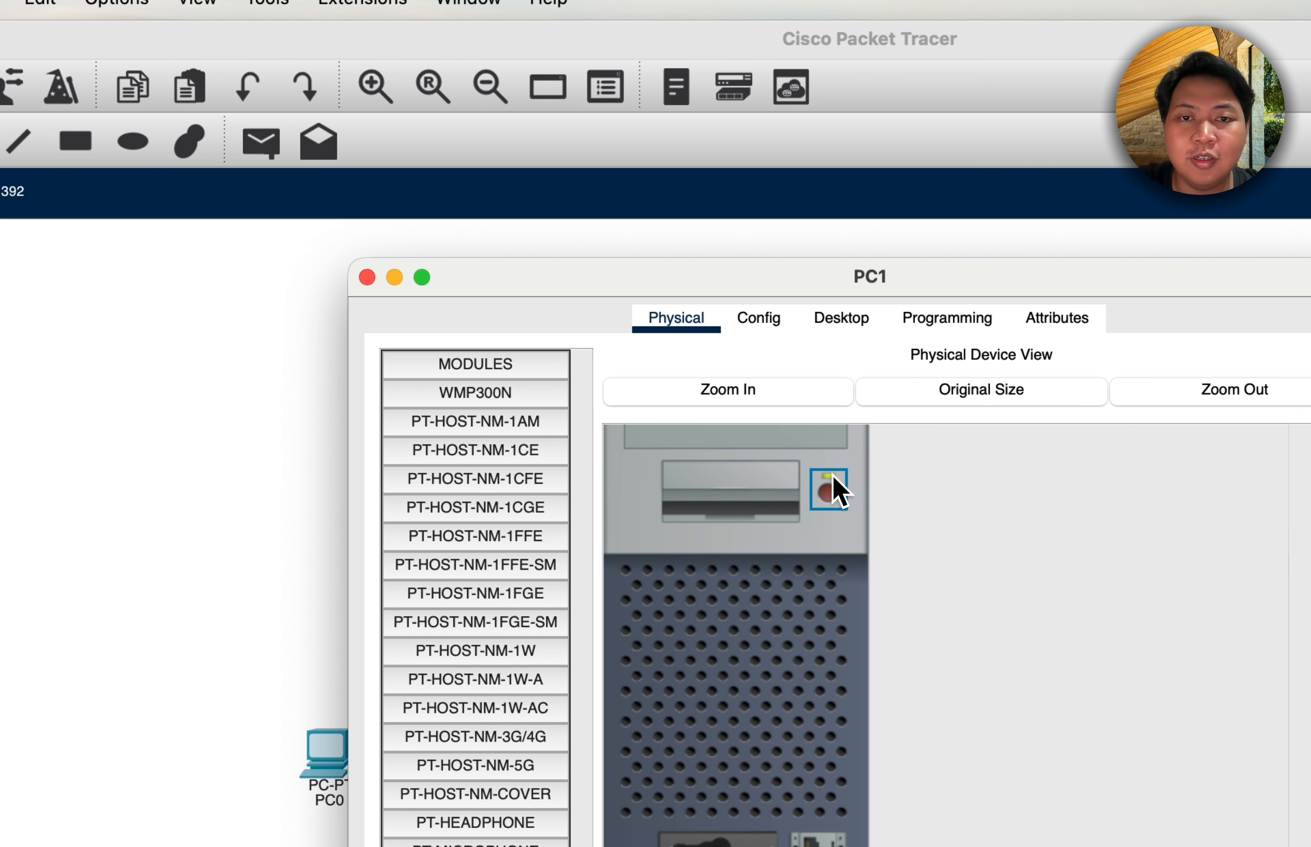
Assign PC1's wireless interface the static IPv4 address 192.168.123.2 with subnet mask 255.255.255.0, and close its configuration
click(842, 325)
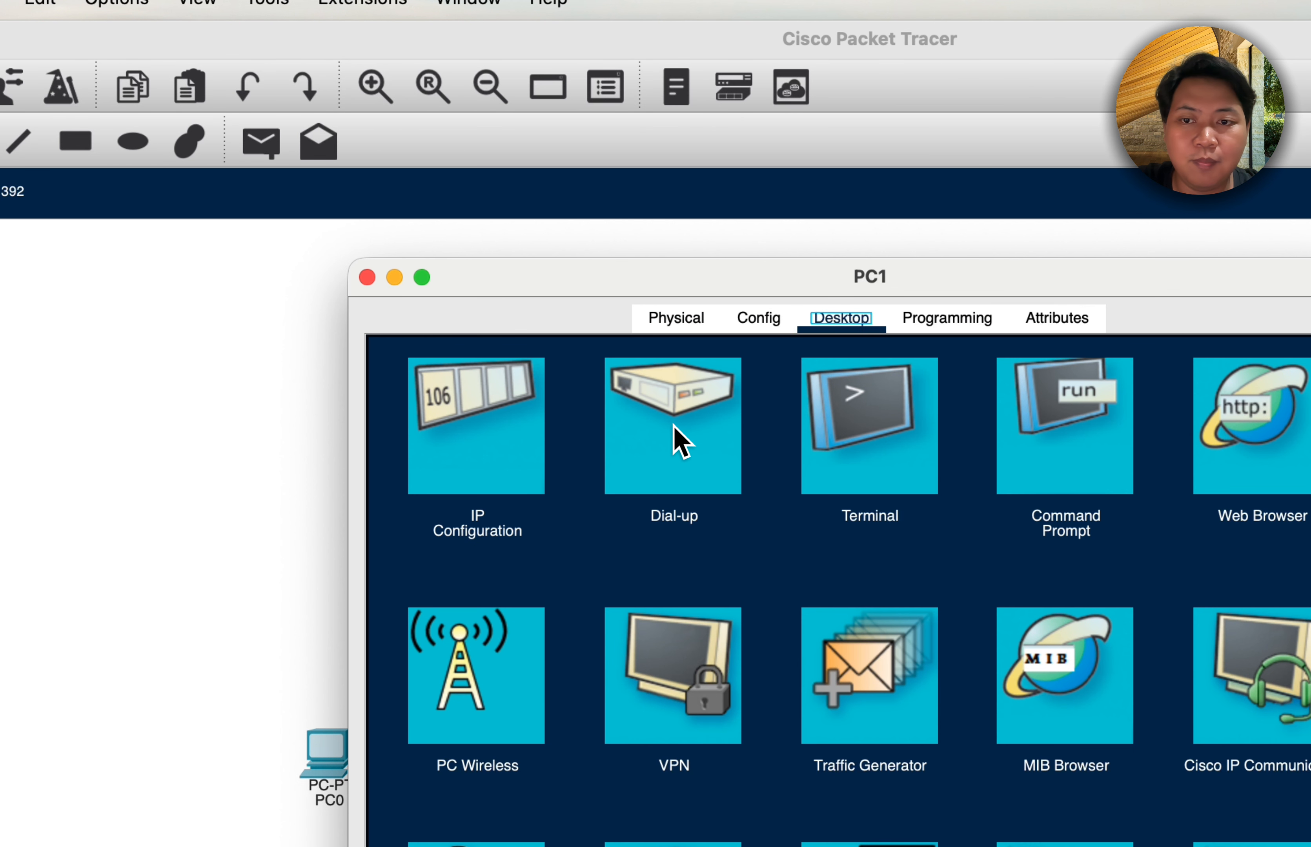
click(494, 456)
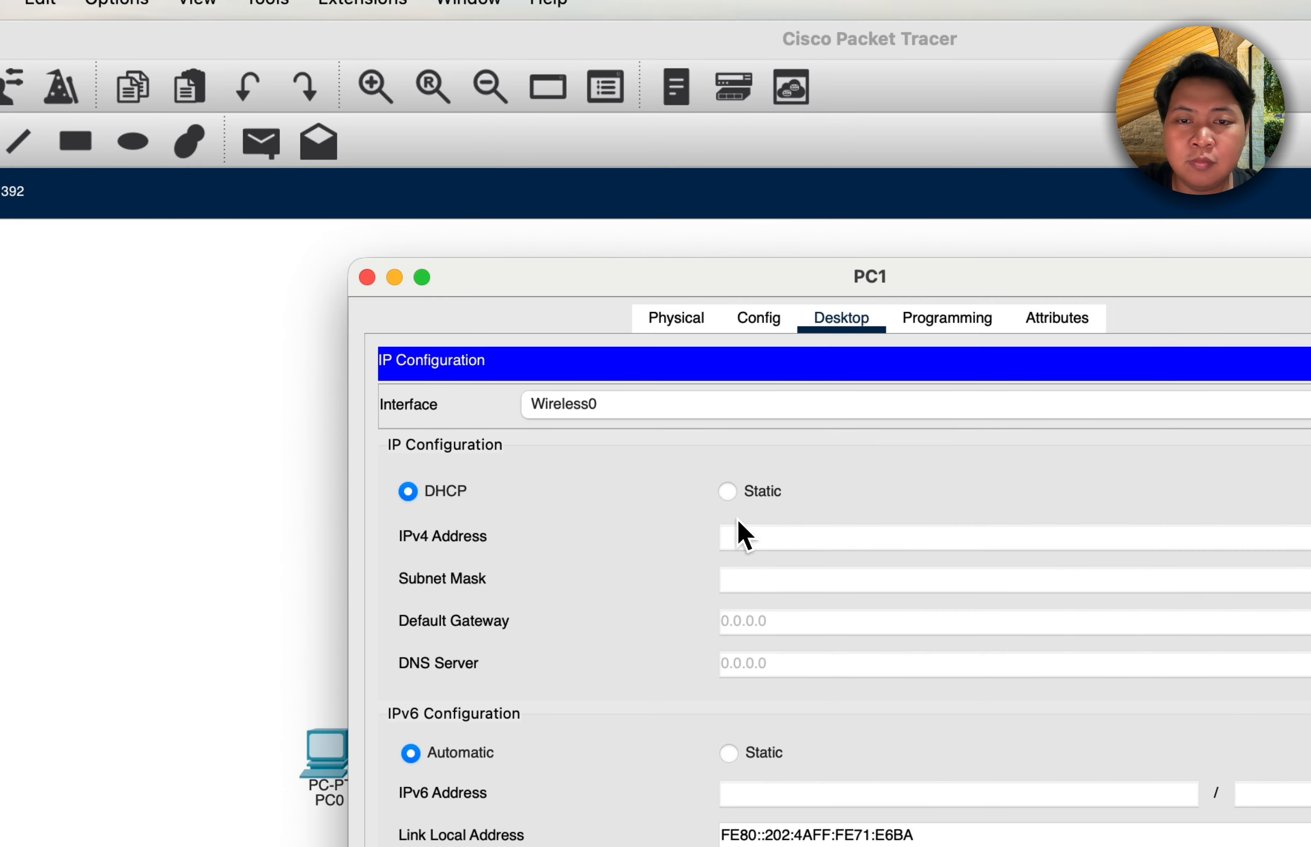
click(764, 502)
click(772, 544)
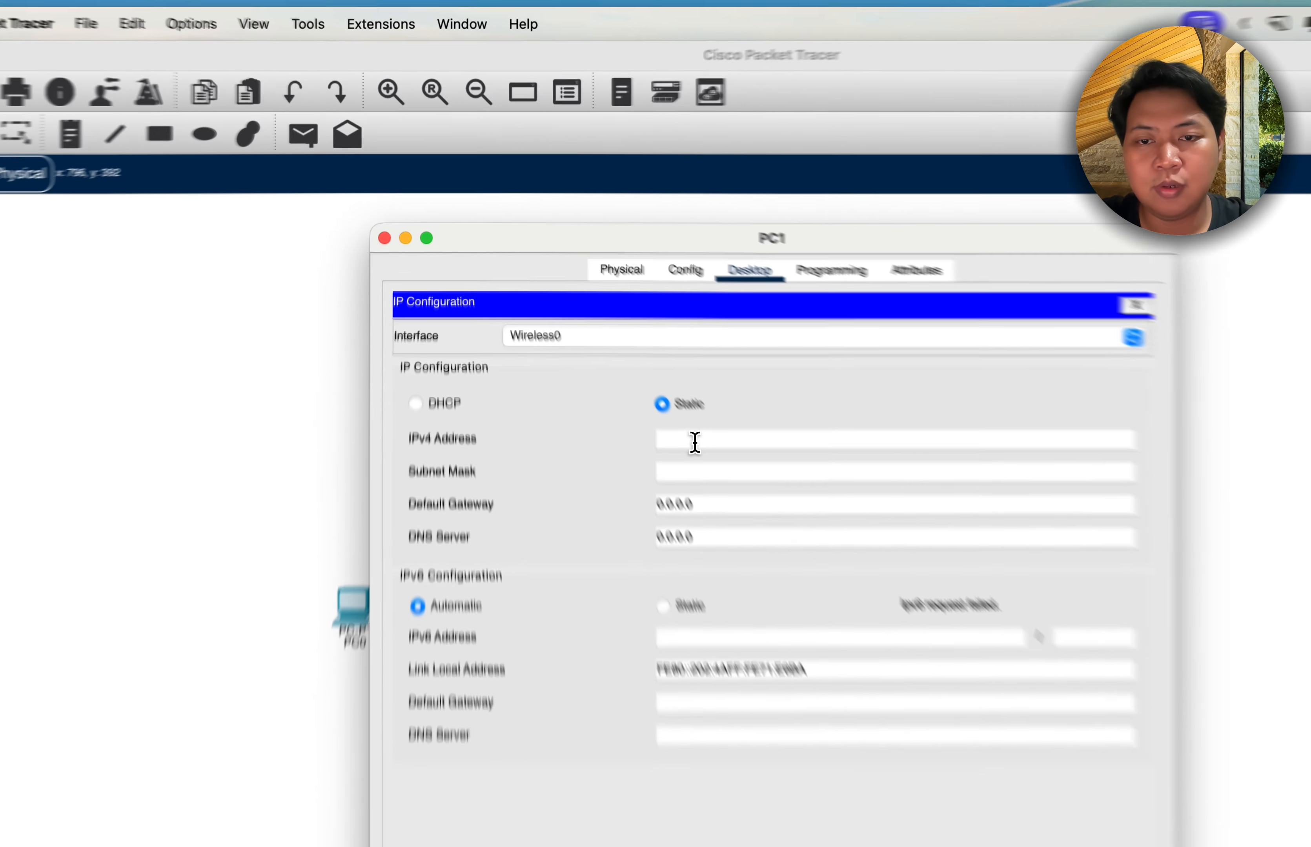
text(192.168.123.2)
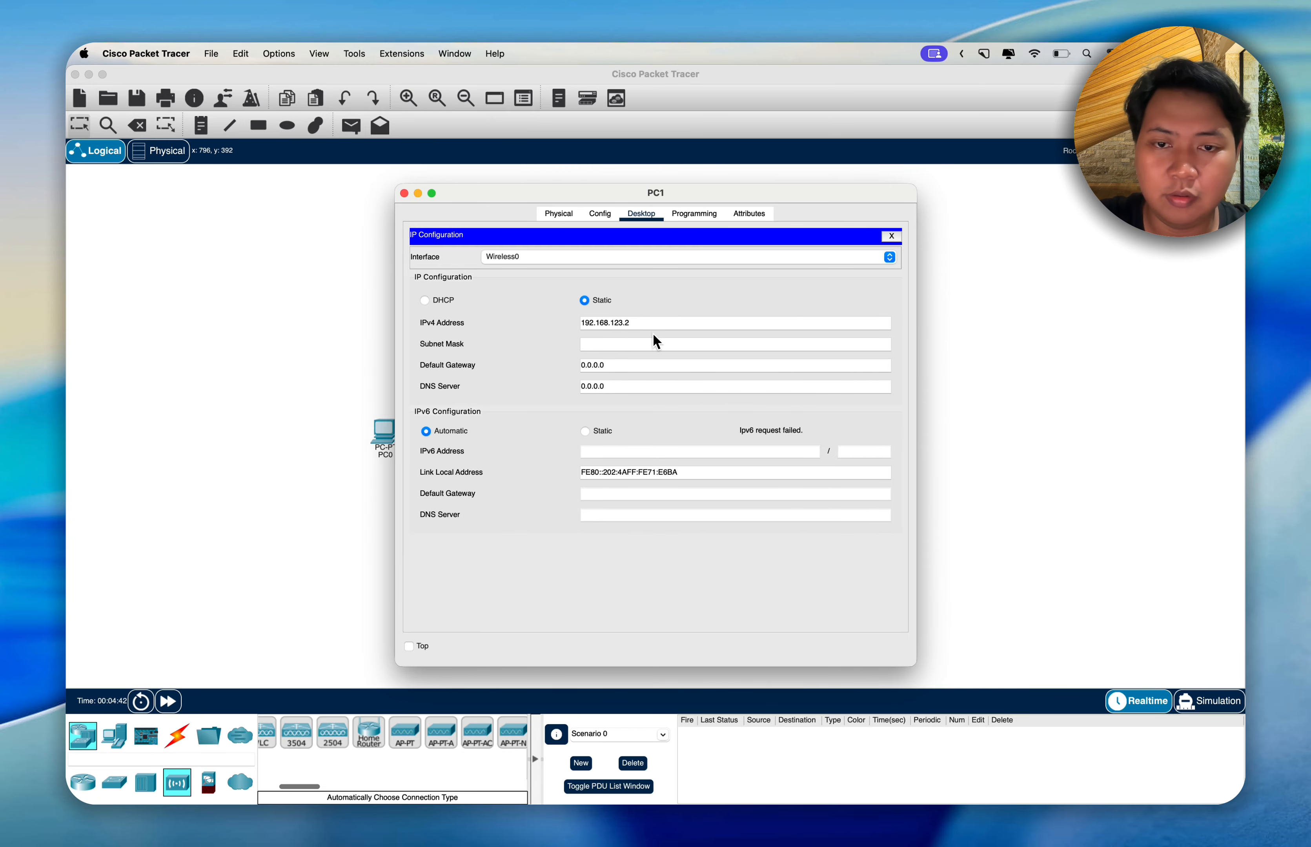
click(654, 340)
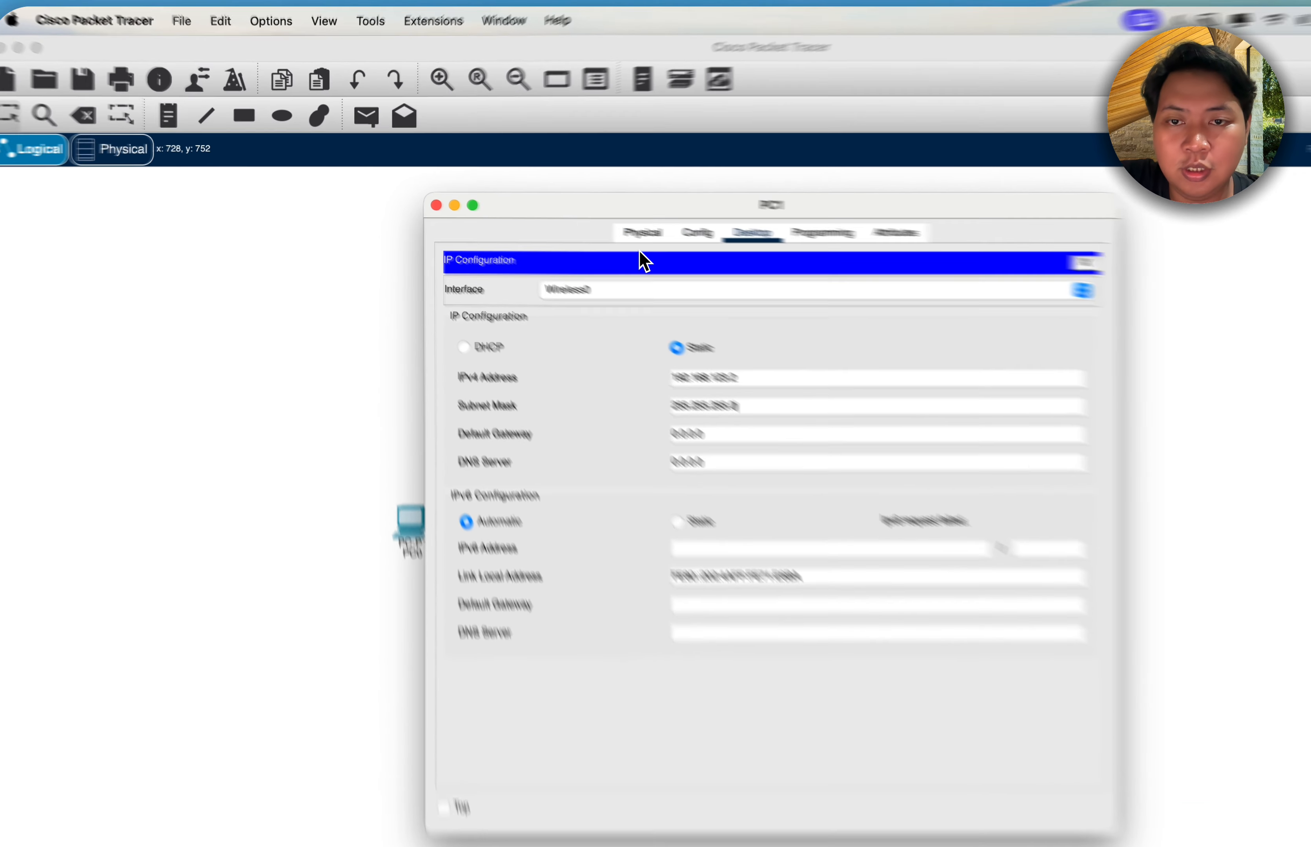
click(558, 213)
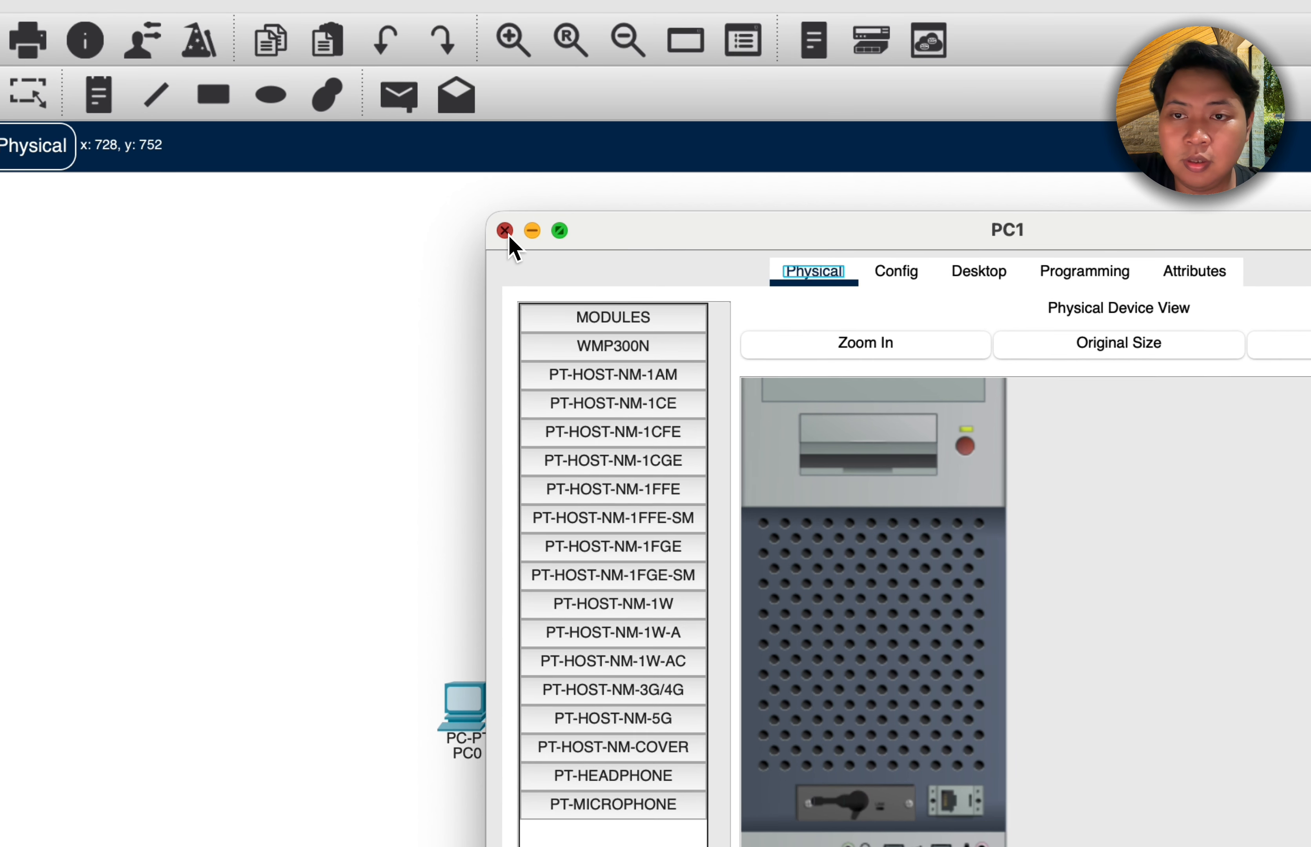
click(504, 230)
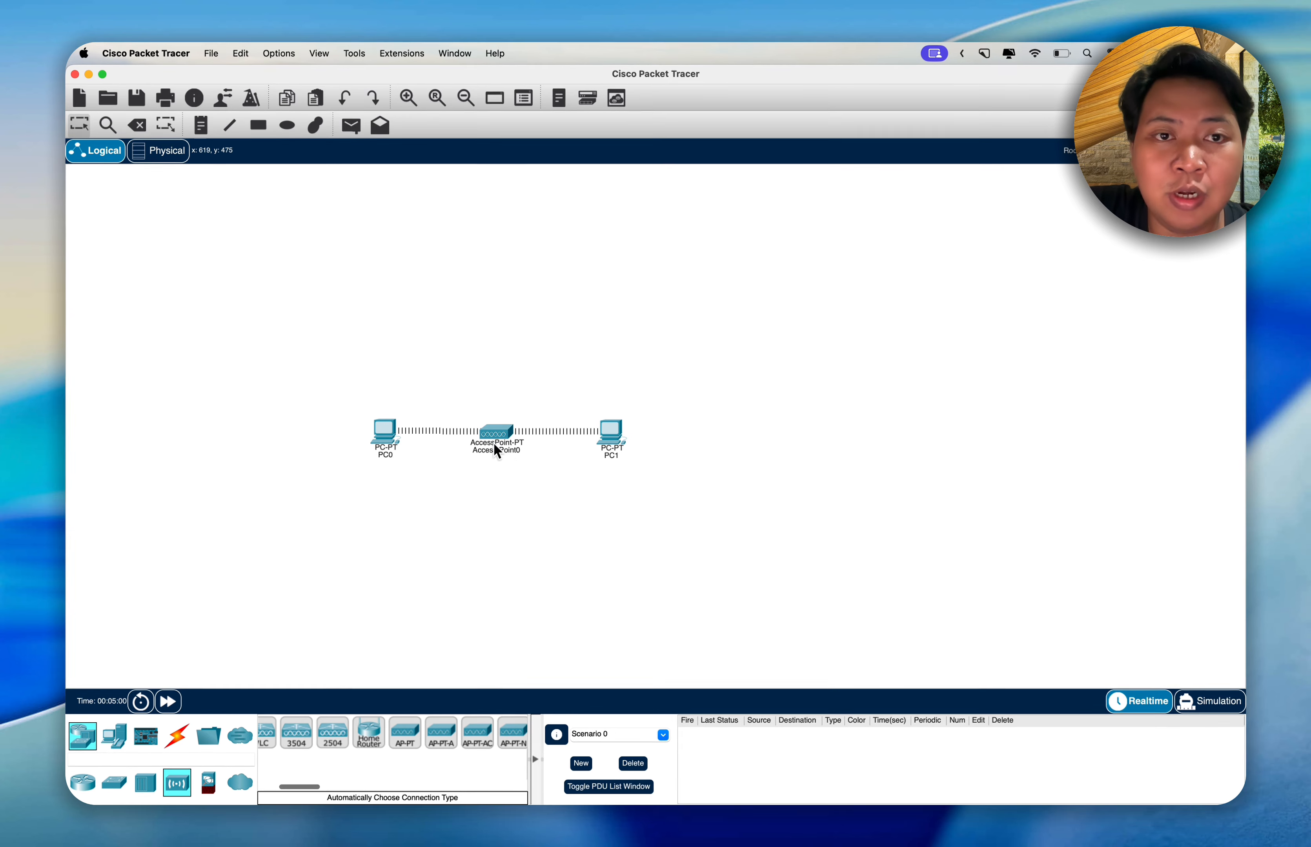
mouse_move(485, 449)
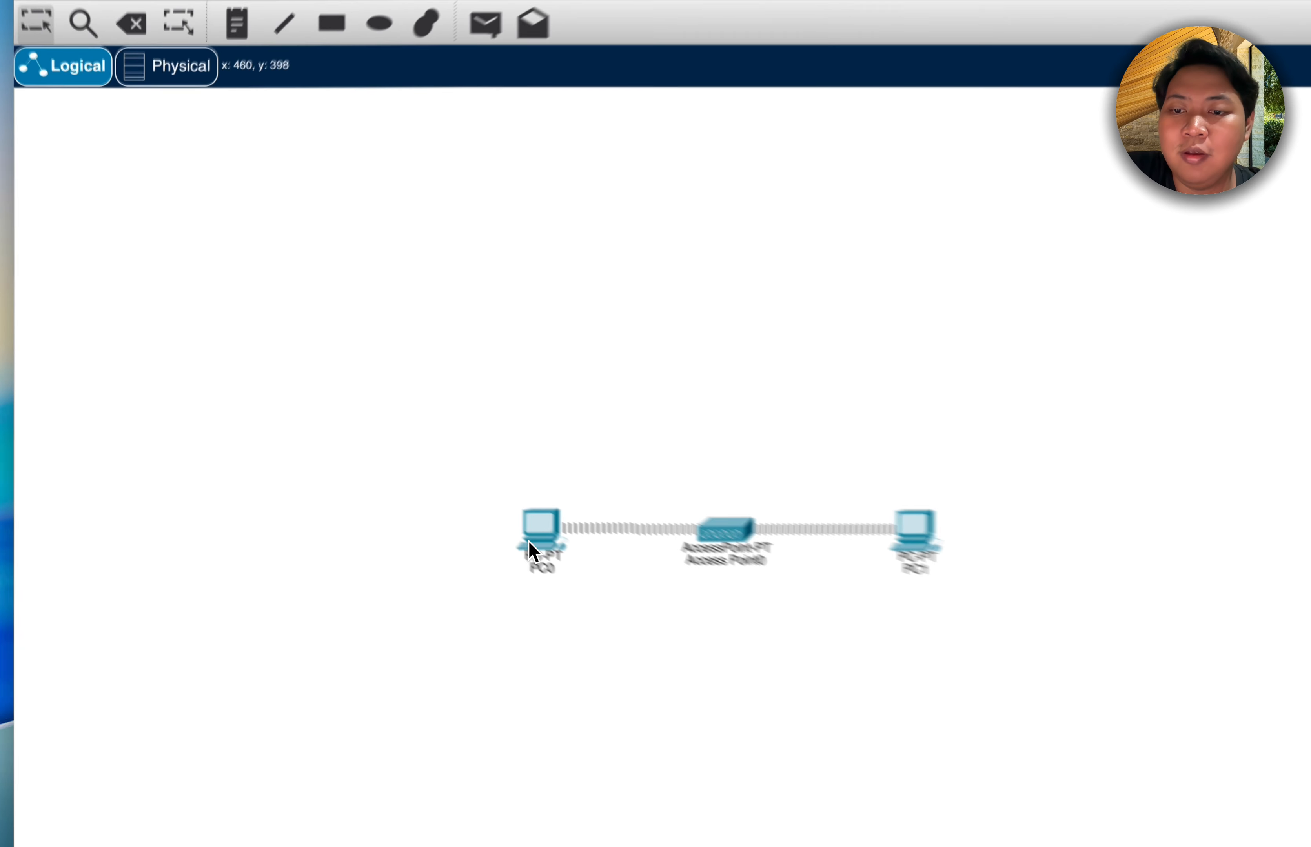
Open PC0's command prompt and ping PC1 at 192.168.123.2 to test the wireless connection
click(384, 431)
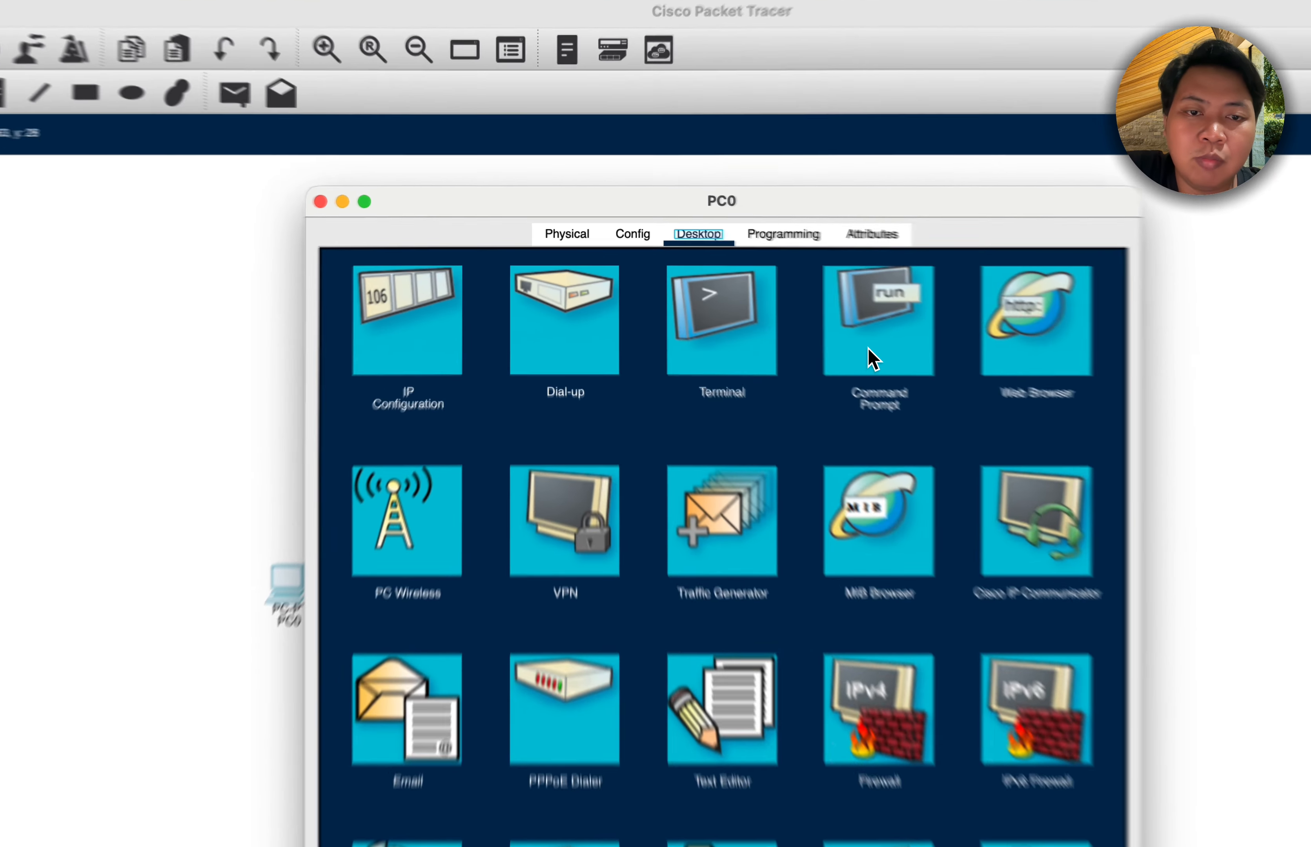
click(733, 289)
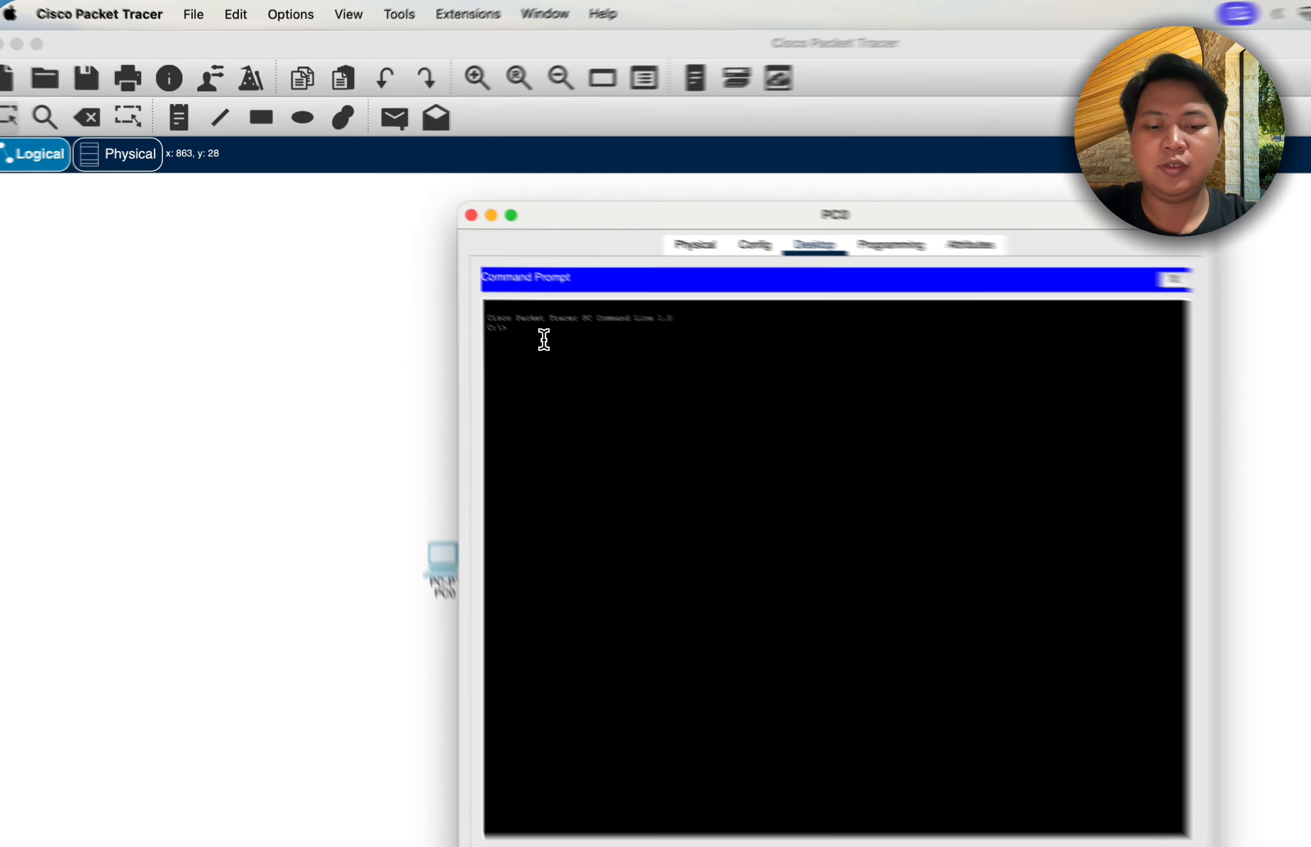
text(p)
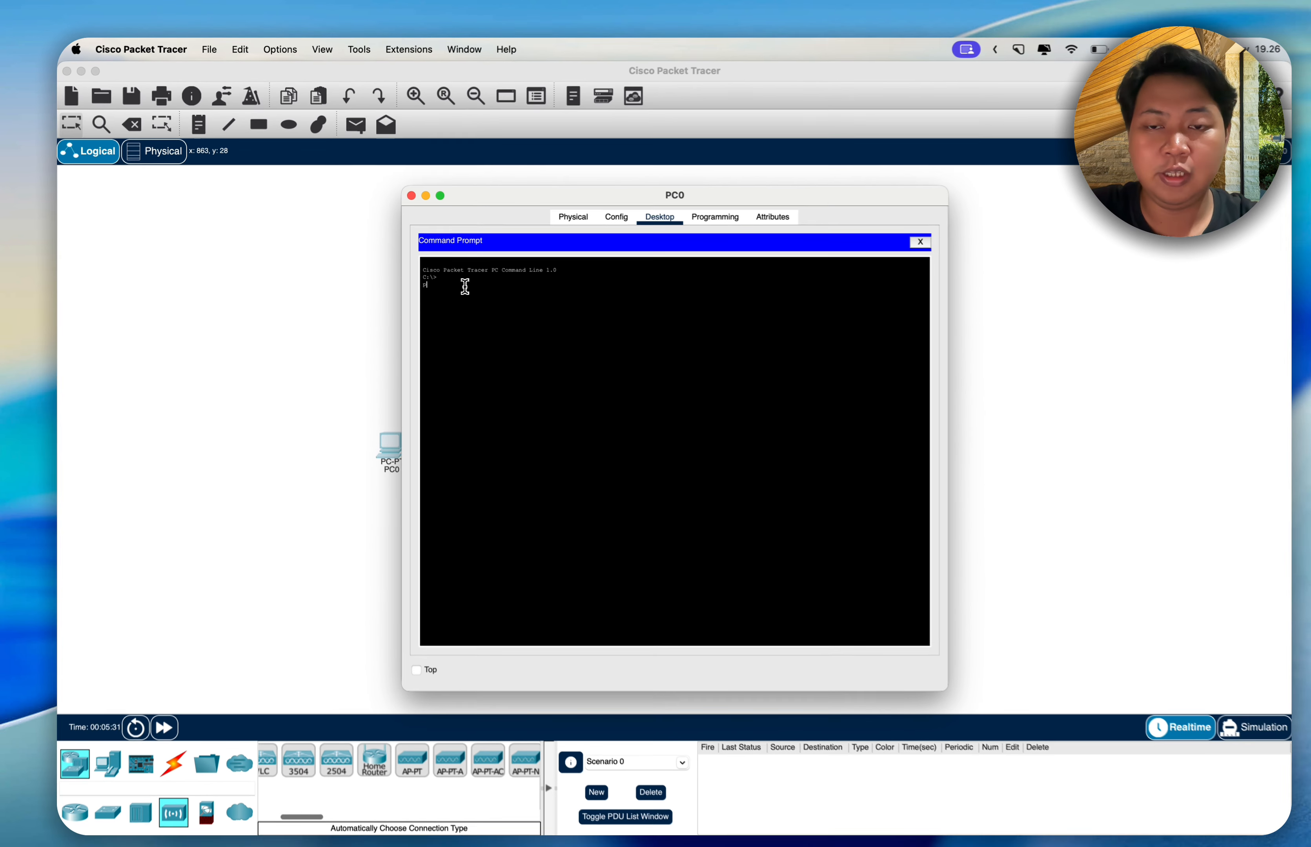
text(ing)
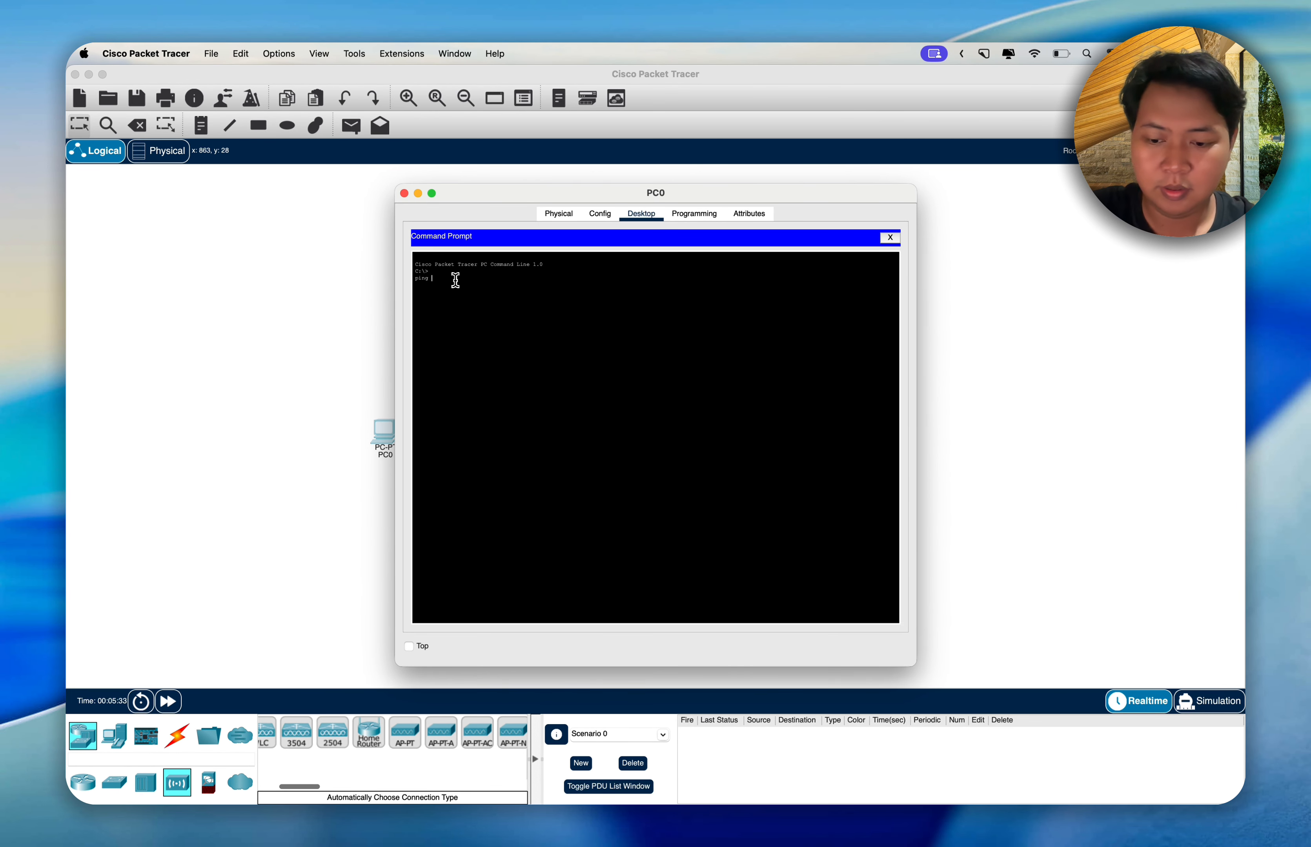
text( 192)
text(.168)
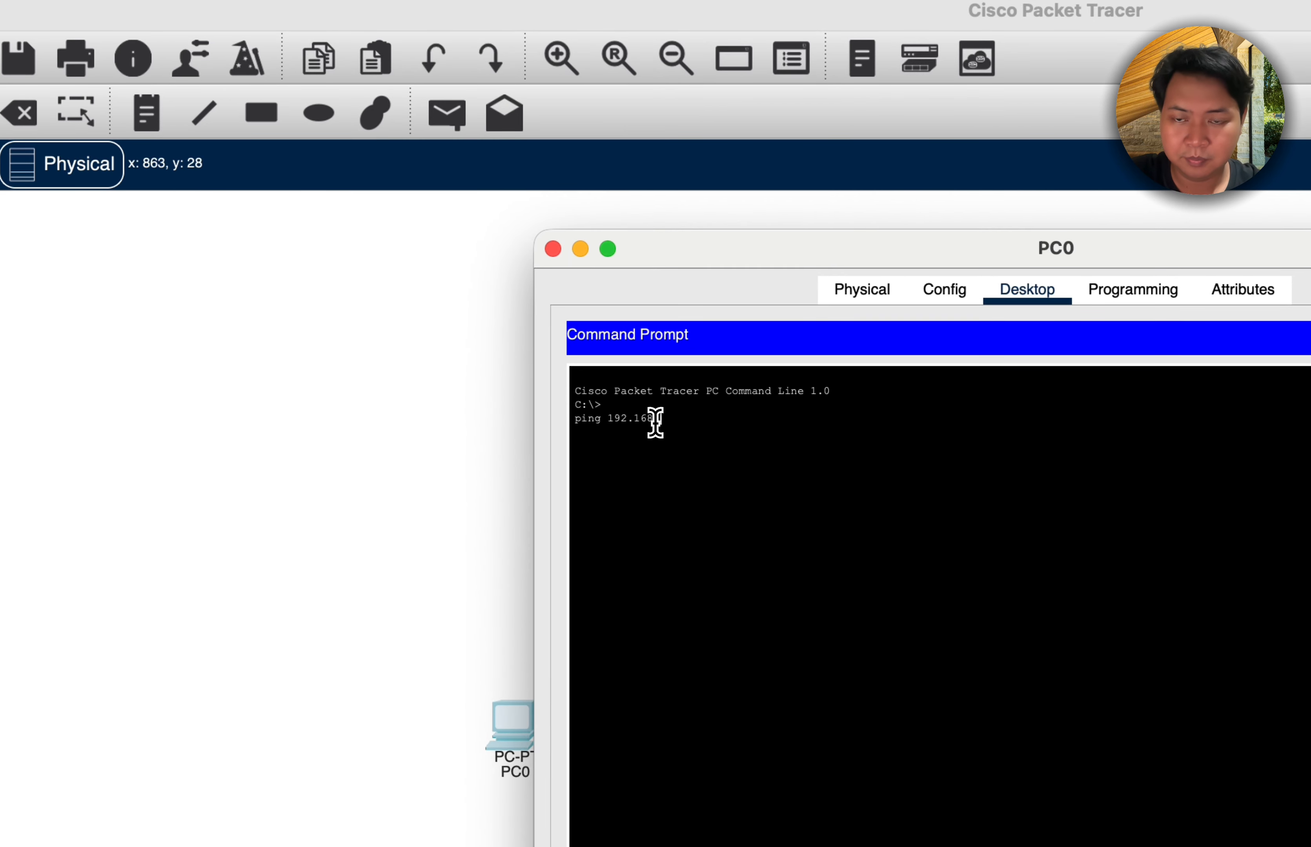
text(.123.)
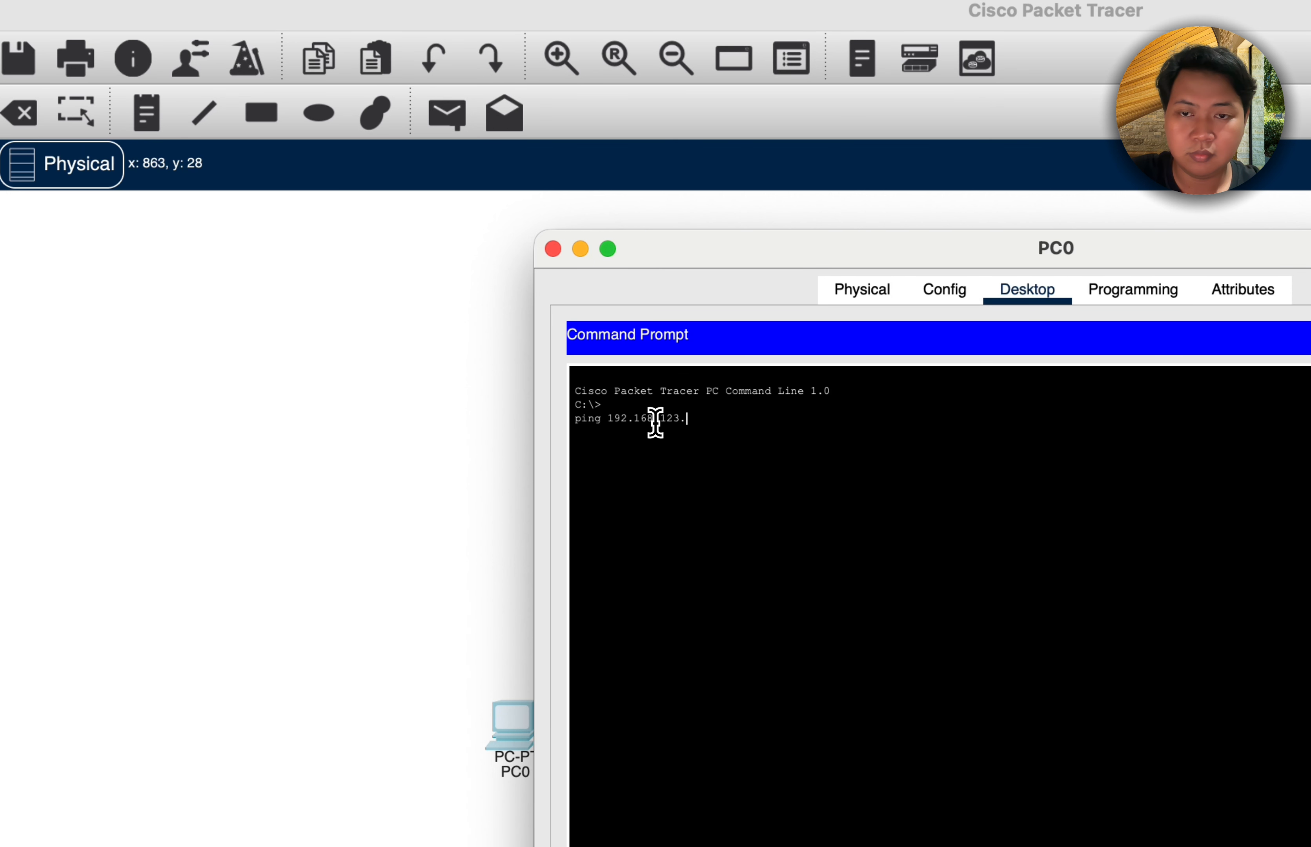
text(2)
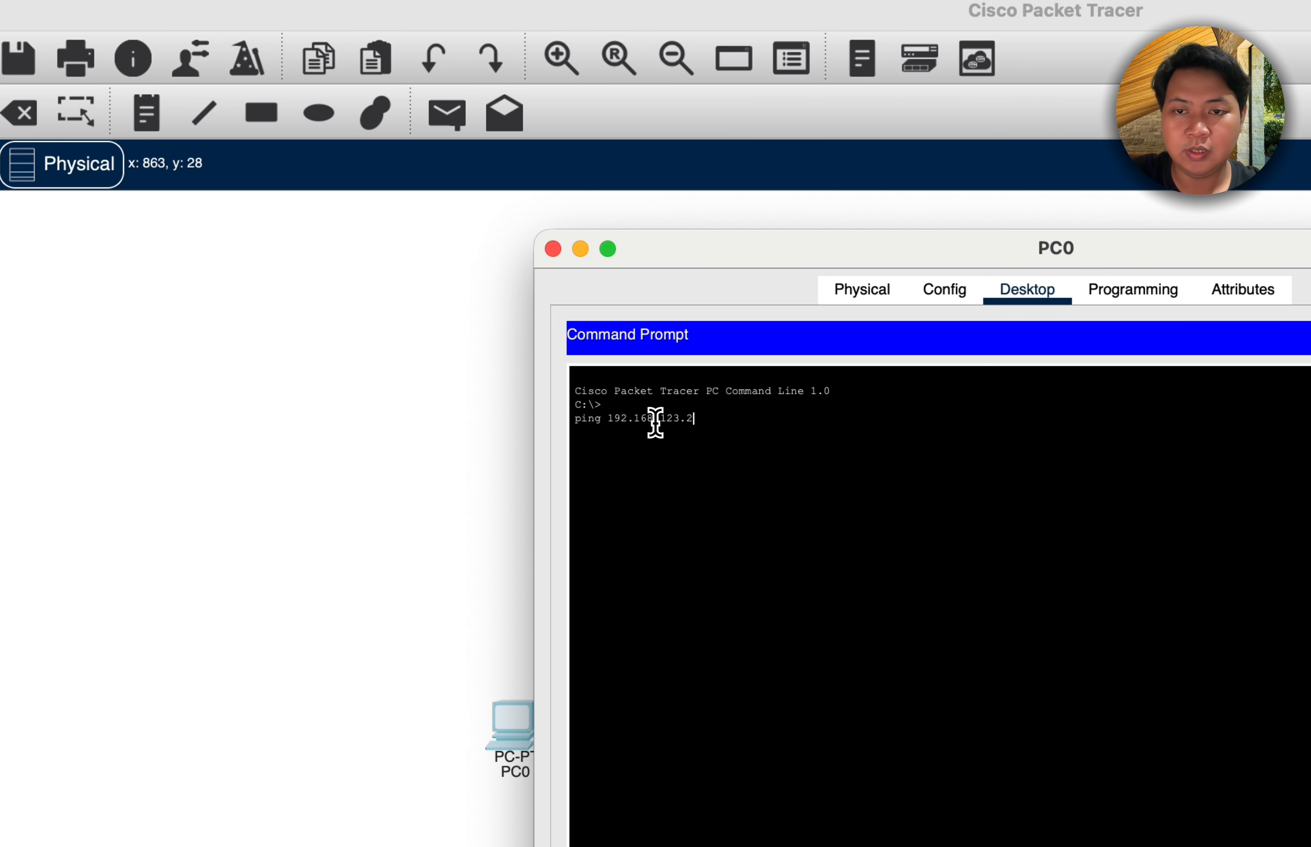
key(Return)
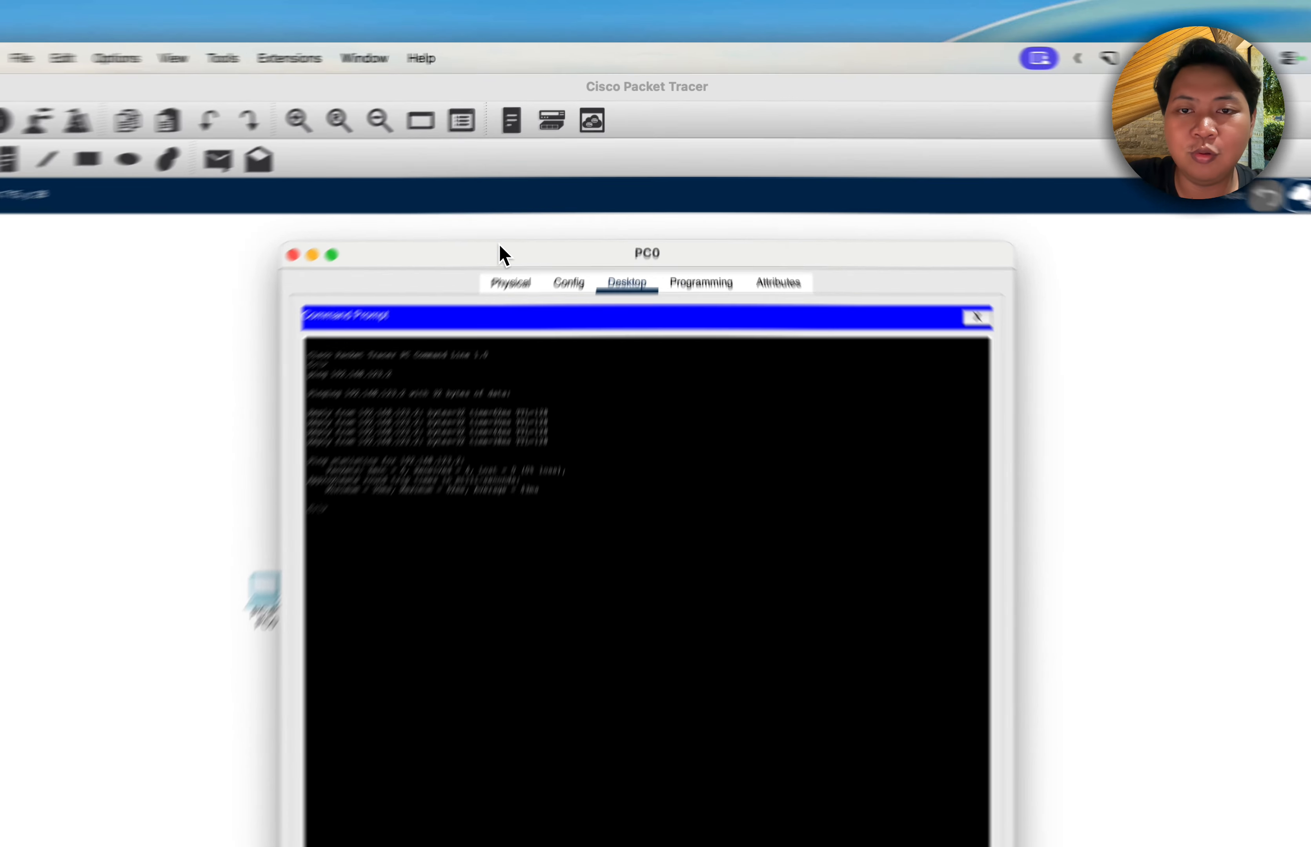
Move PC0's window clear of the topology, ping the unassigned address 192.168.123.3 from its command prompt, and close the window
drag(556, 196, 827, 204)
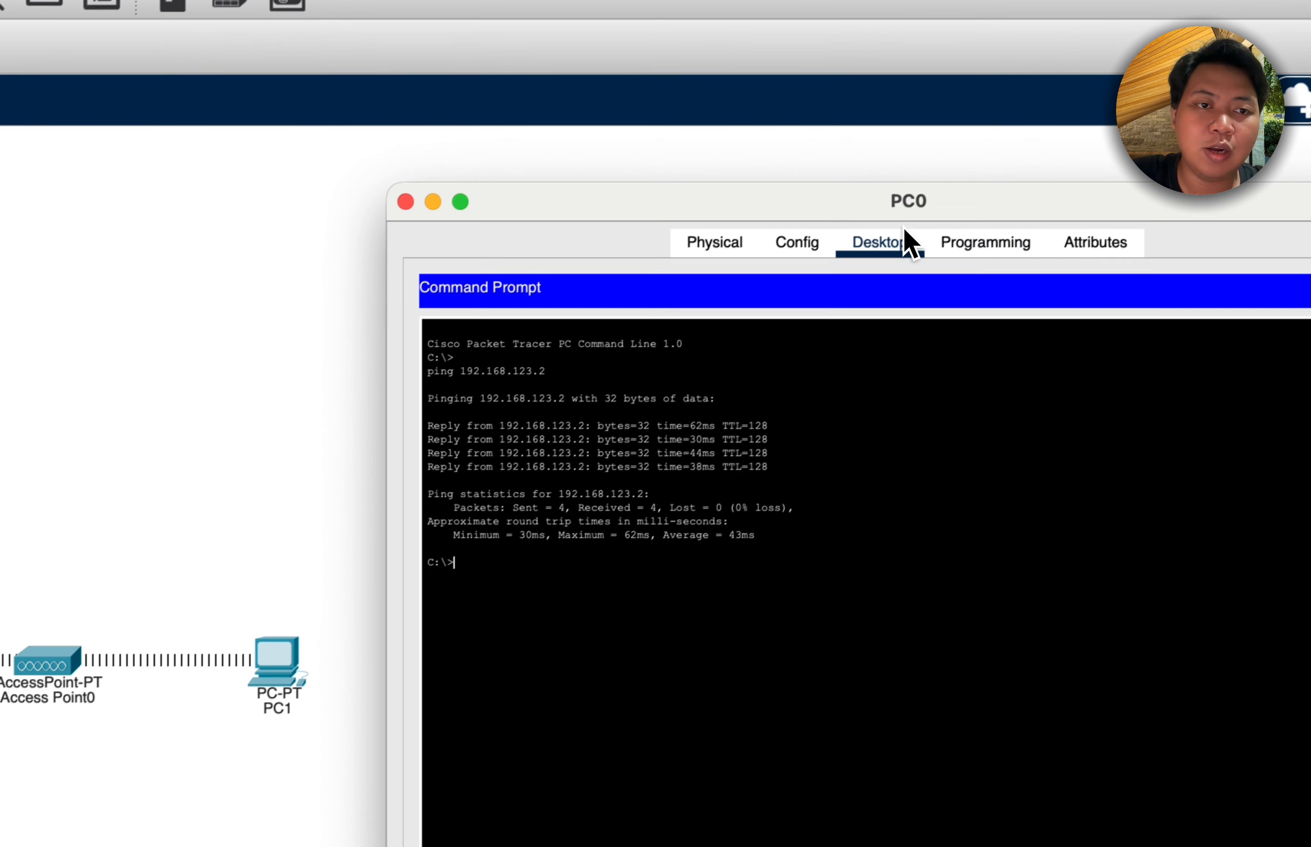
drag(901, 204, 603, 275)
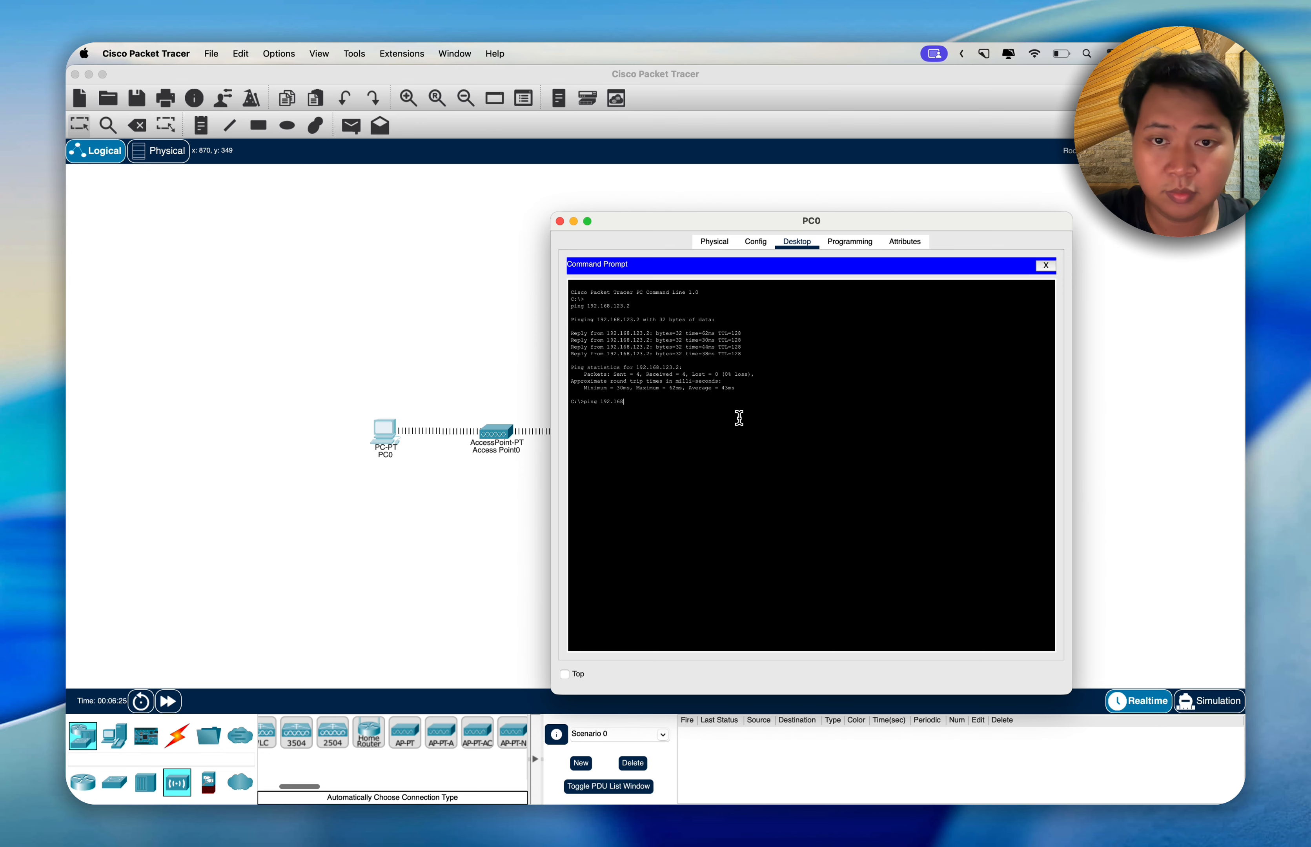
text(3.3)
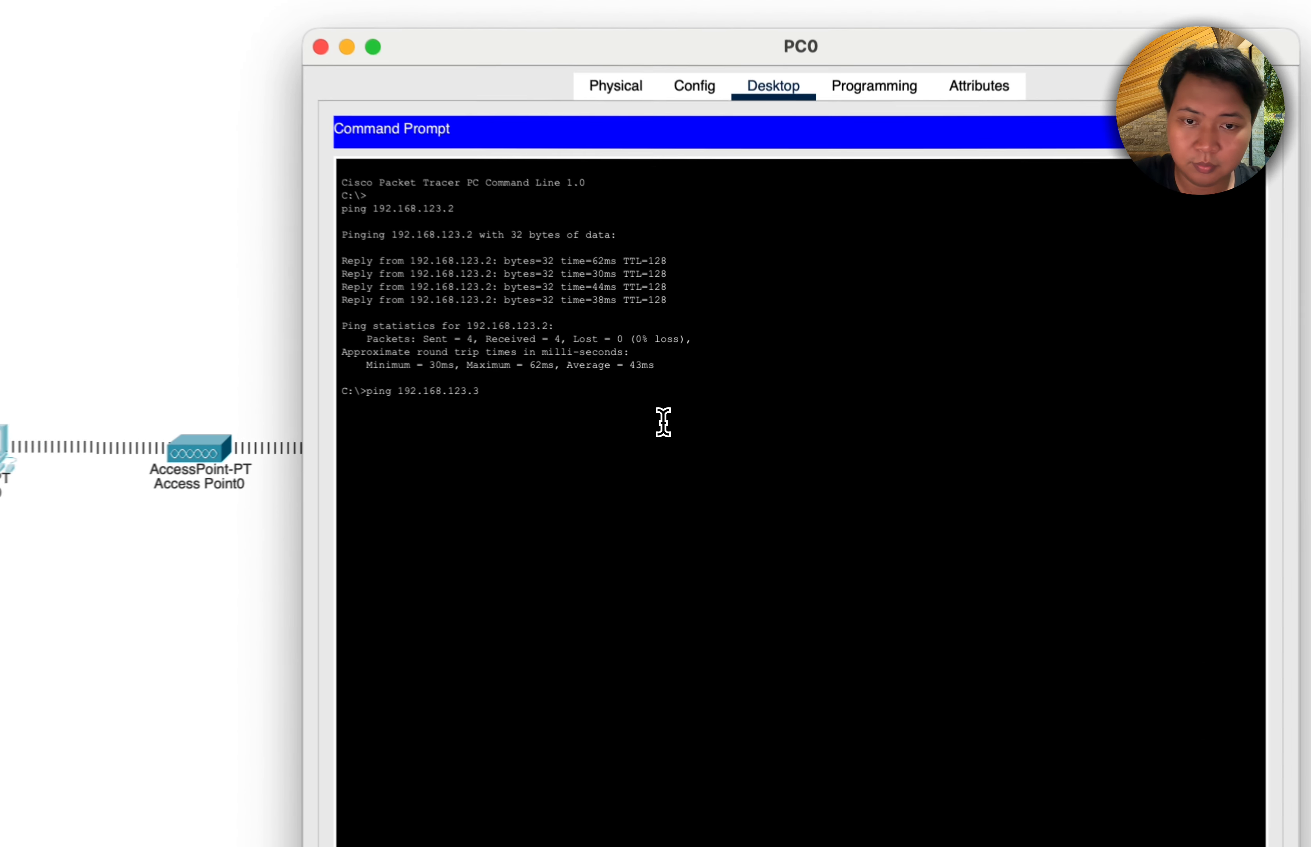
key(Return)
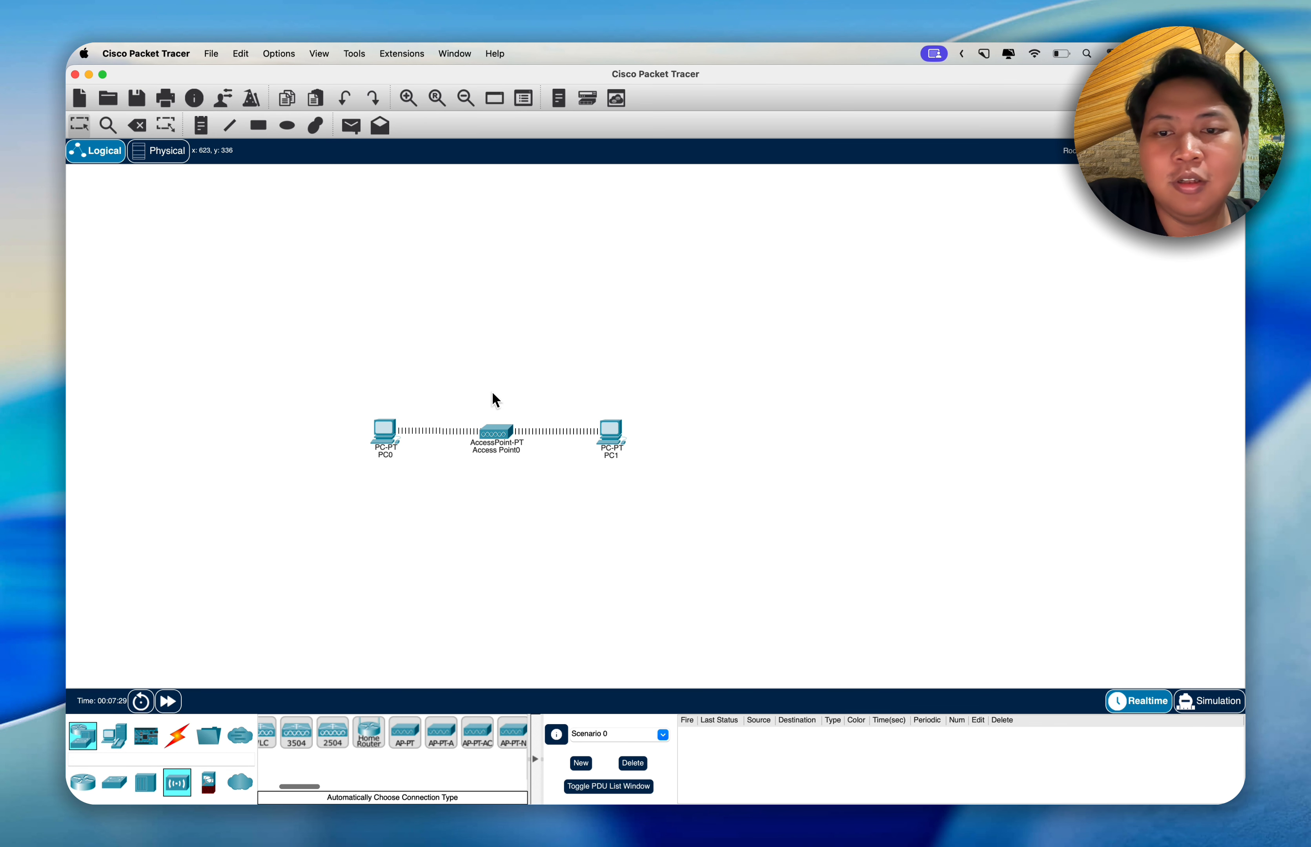
mouse_move(386, 442)
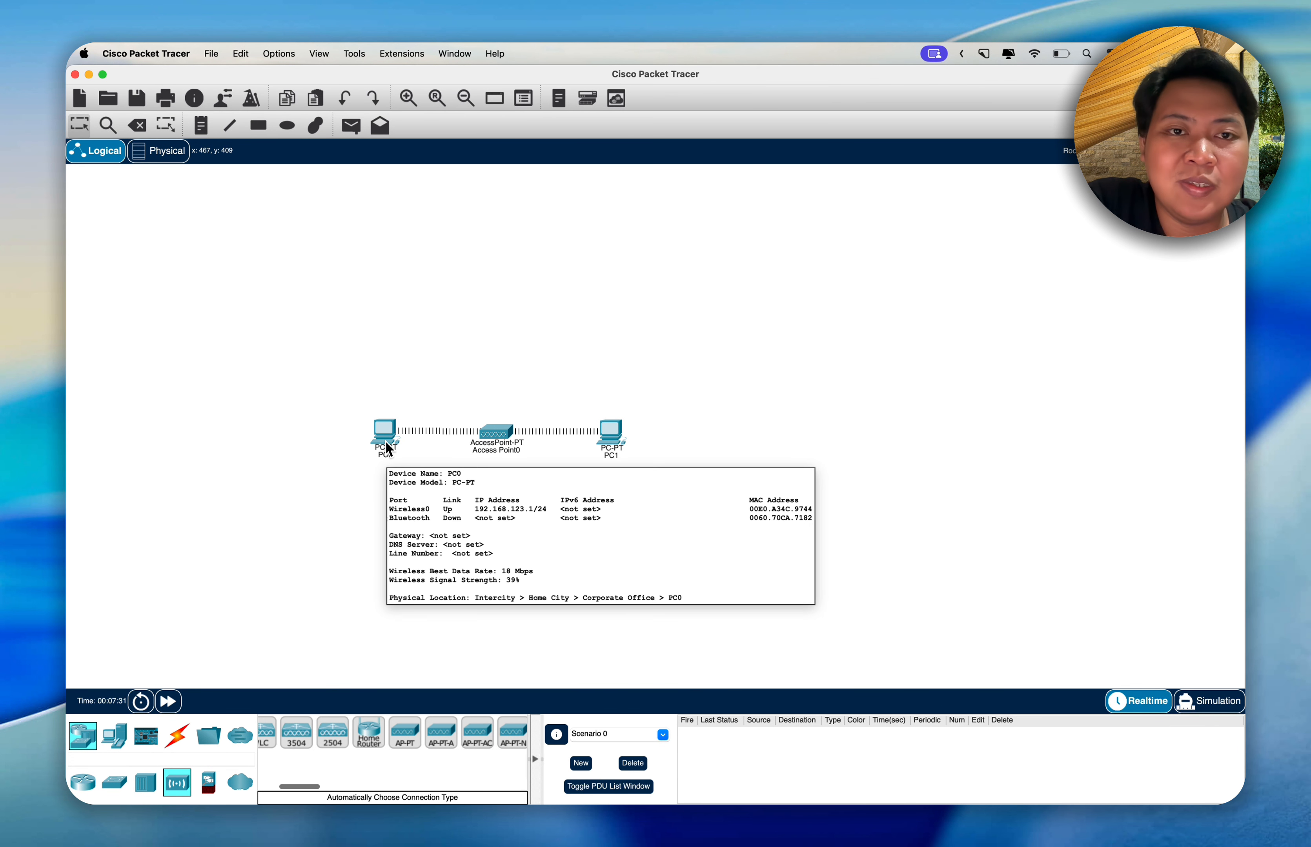